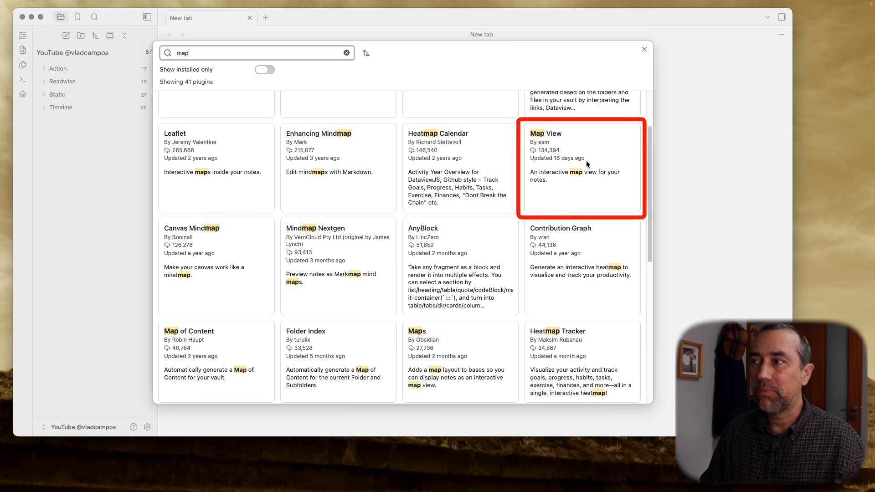
- Install the Map View community plugin by esm and enable it
scroll(515, 233, down, 2)
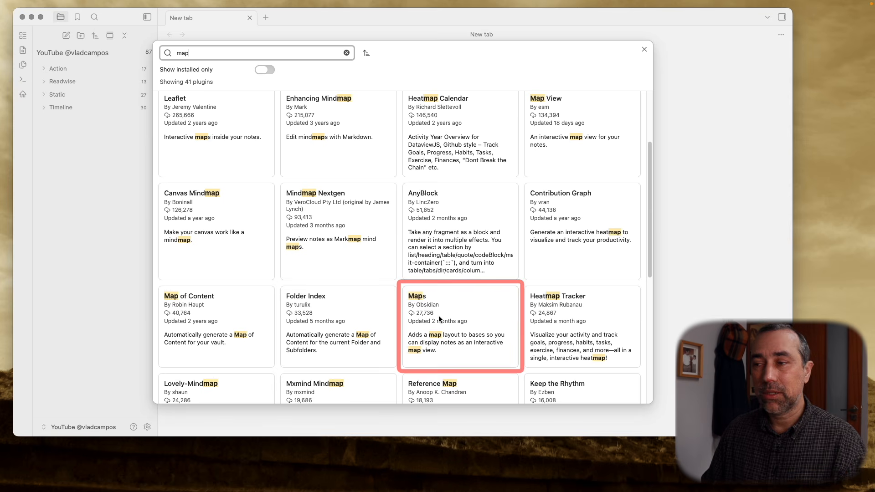
scroll(439, 315, up, 1)
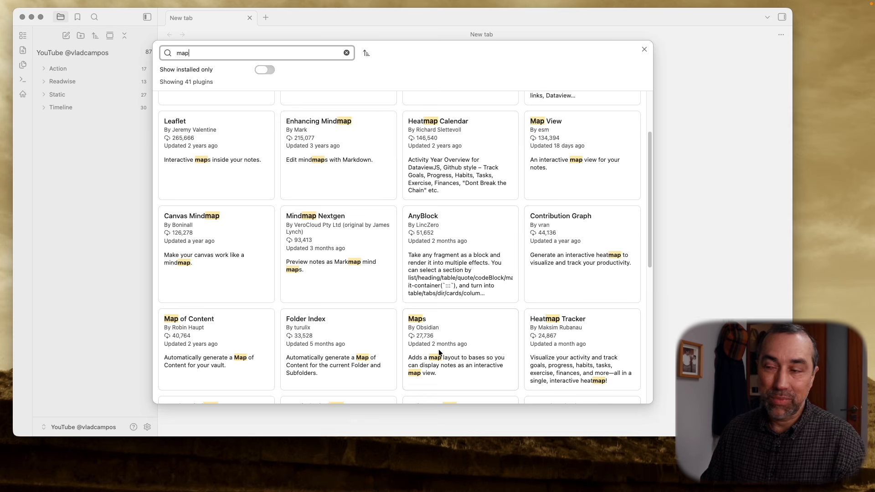
click(569, 159)
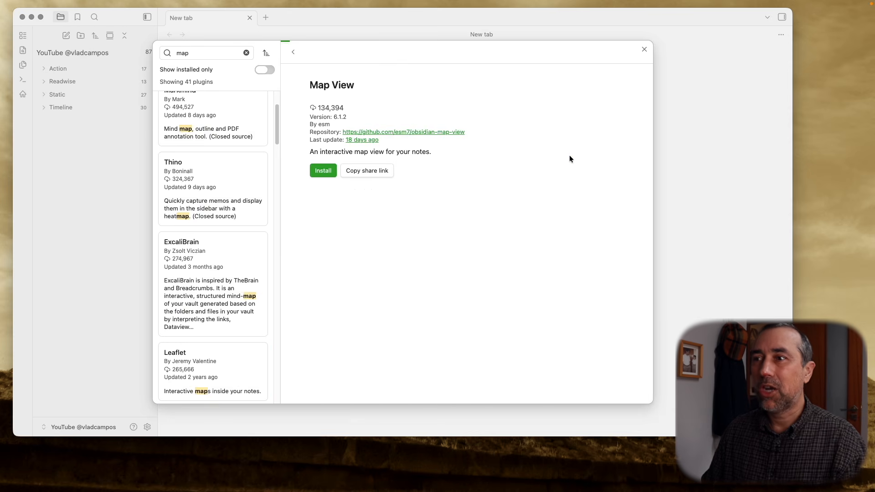
click(329, 174)
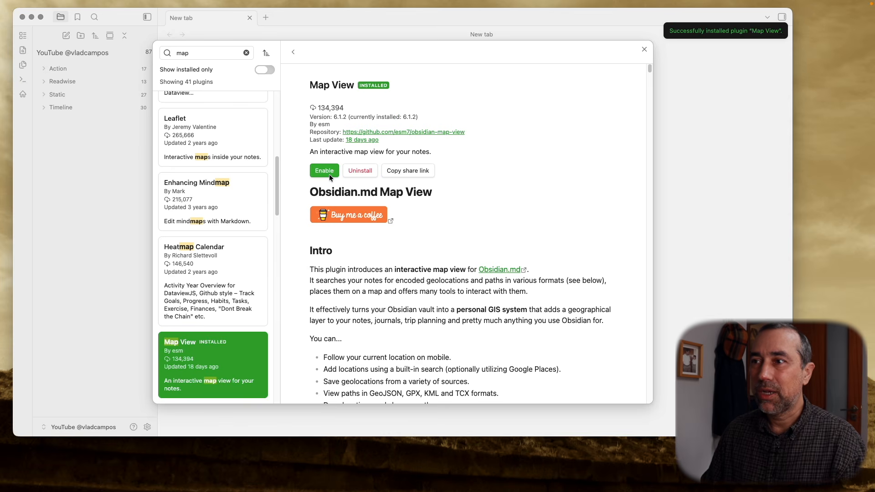
click(329, 172)
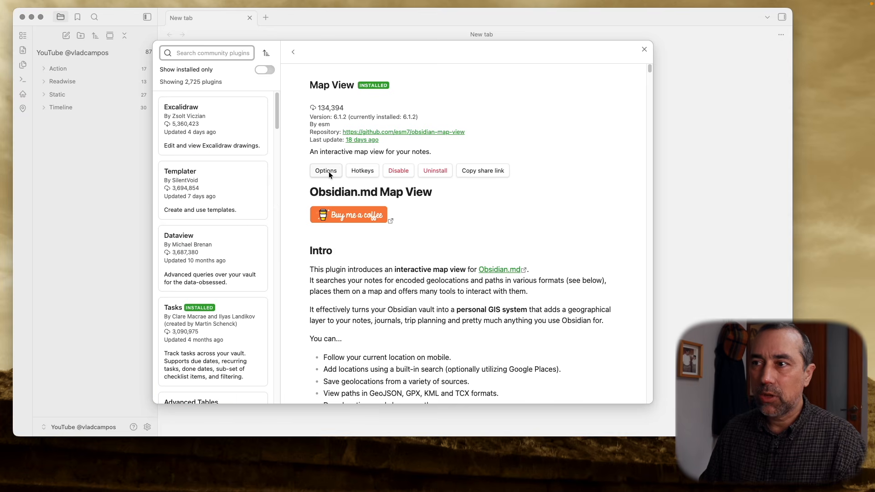
- Review the Map View plugin's options for the front matter location key and geolinks in notes, and close the settings
click(329, 171)
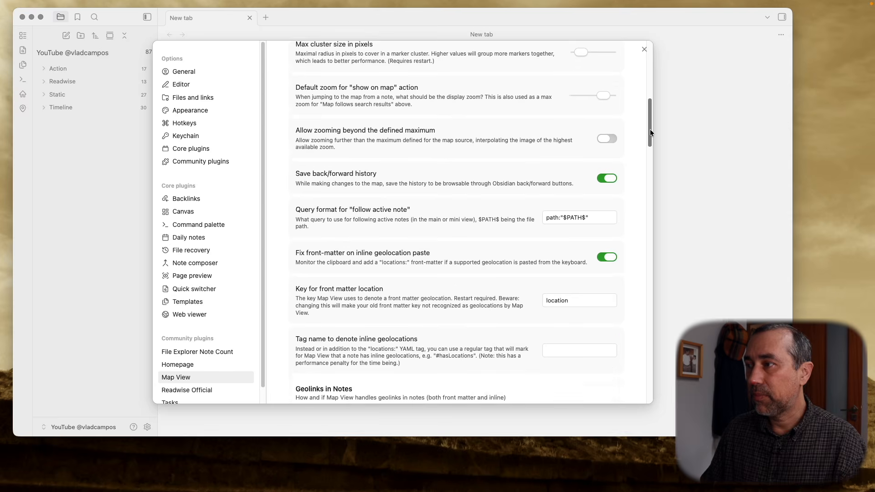
drag(650, 130, 643, 156)
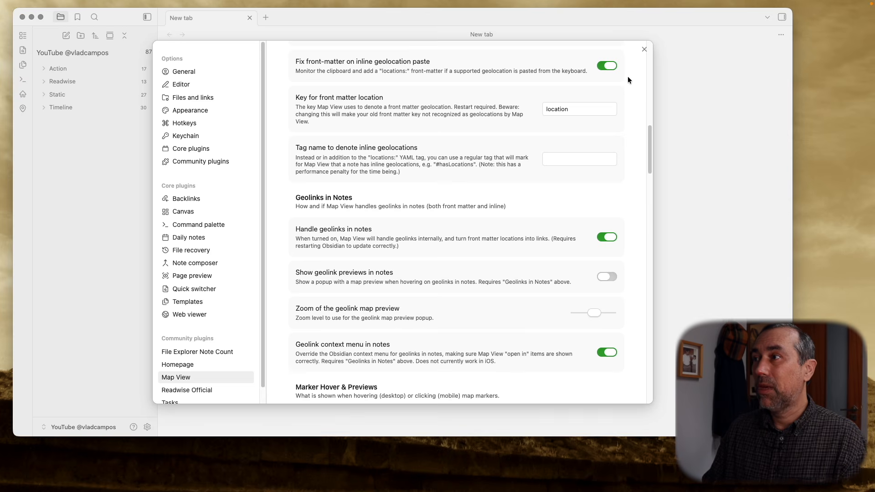
click(645, 50)
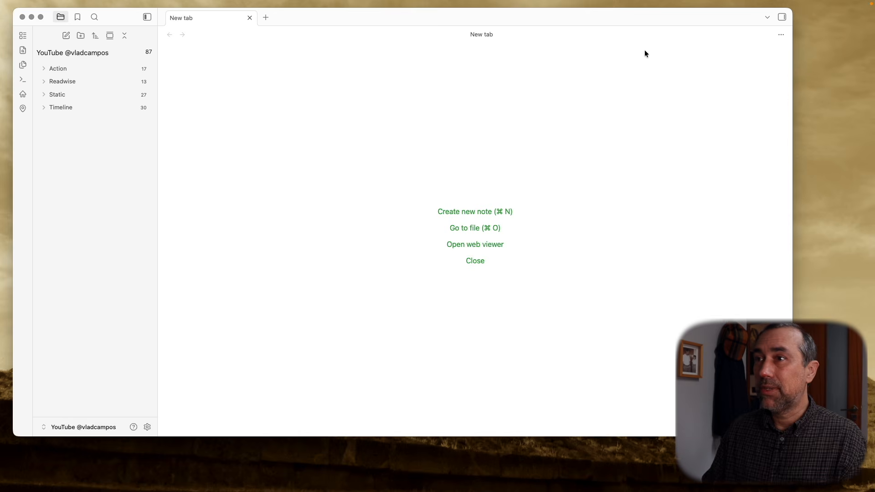
- Create a new note titled "Note 1 (map)"
click(471, 212)
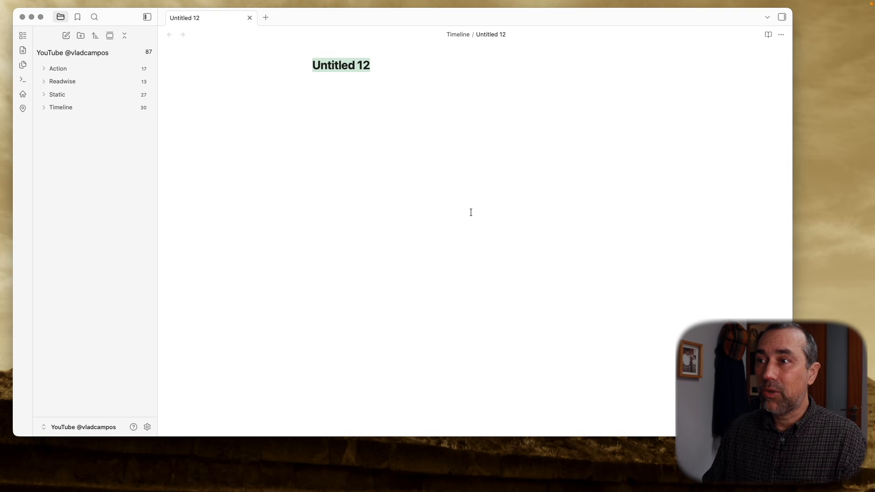
text(Note 1 (map)
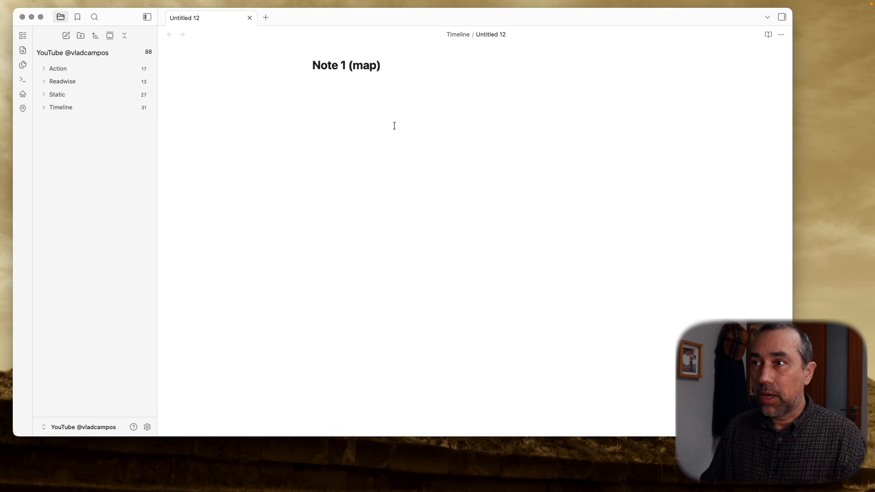
key(Return)
- Add a property named location to the note and keep its property type as Text
text(---)
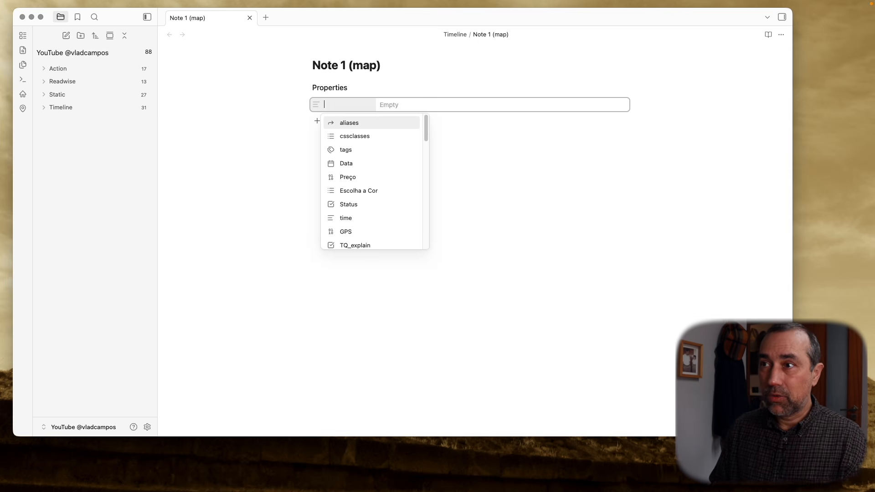
text(loca)
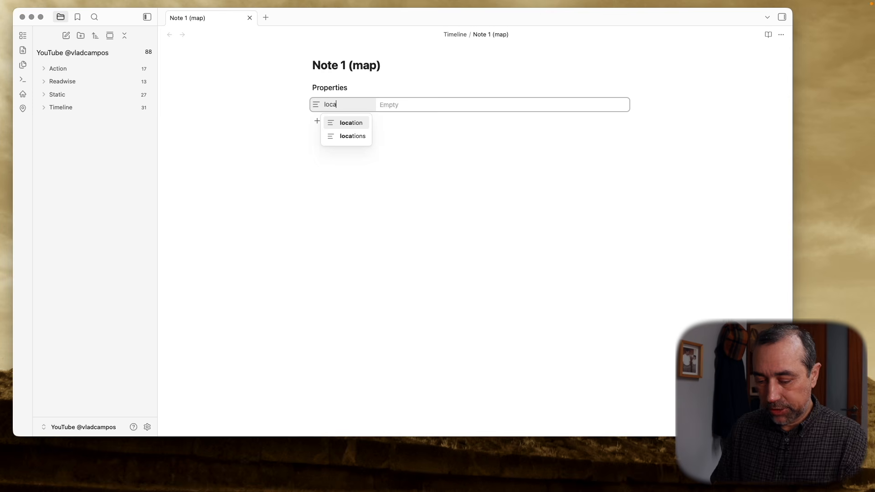
text(tion)
key(Return)
click(317, 104)
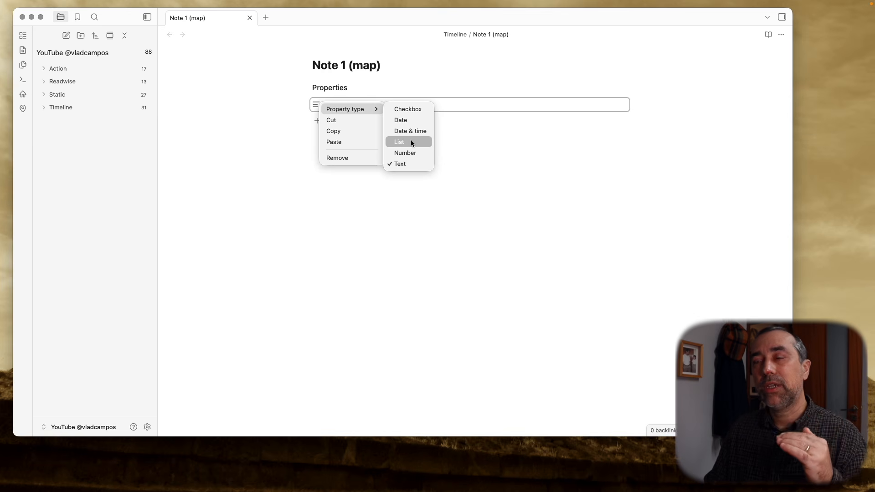
click(405, 165)
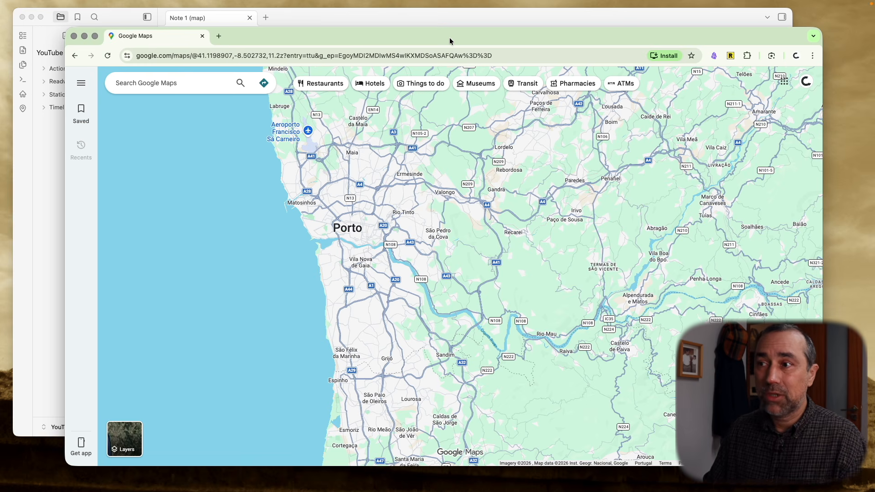
- Copy a point's coordinates east of Rio Tinto from Google Maps into the note's location property as 41.17464415684251,-8.529961485668231, without a space
right_click(423, 214)
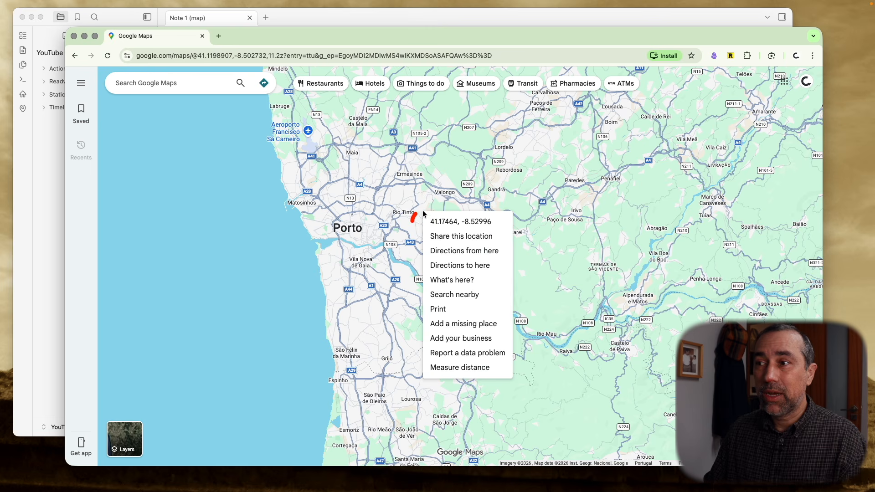
click(467, 224)
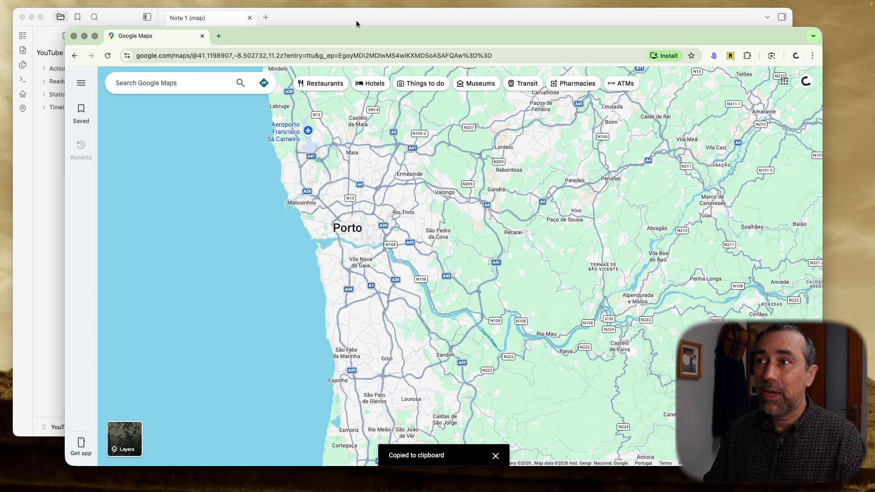
click(356, 25)
click(391, 107)
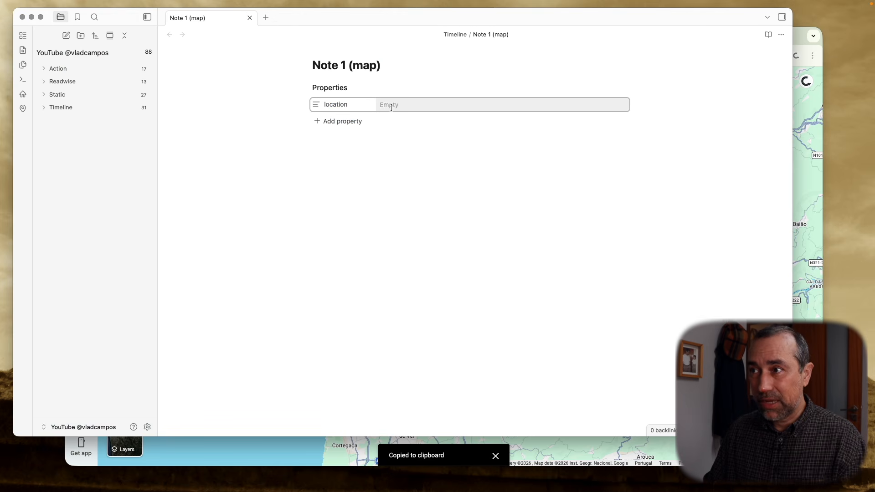
key(super+v)
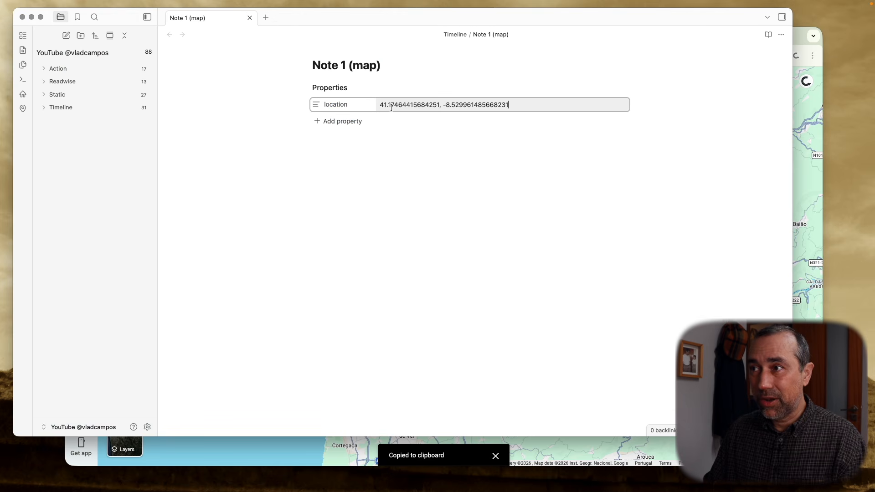
click(443, 105)
key(BackSpace)
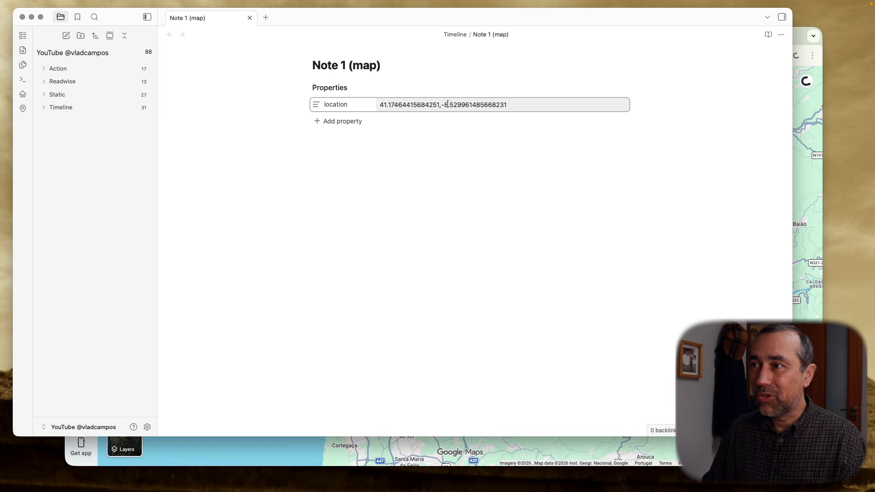
click(379, 172)
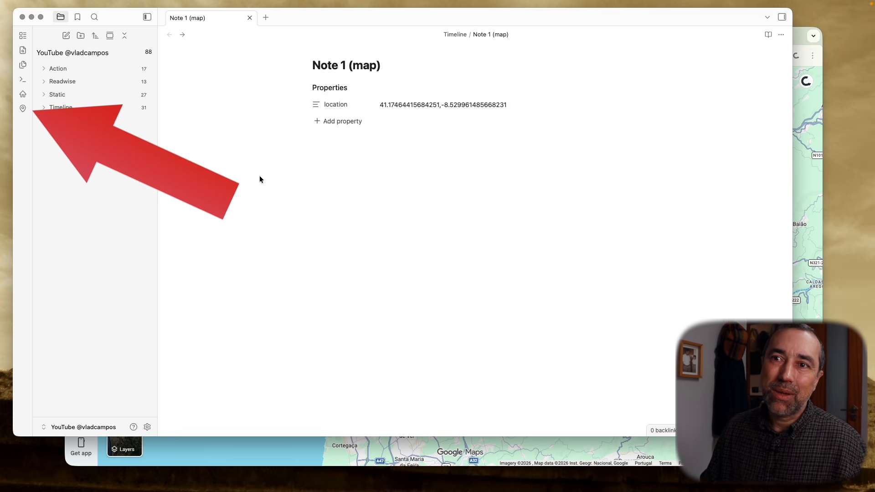
- Open the interactive map view, locate the marker near Rio Tinto by Porto, and open its note
click(22, 109)
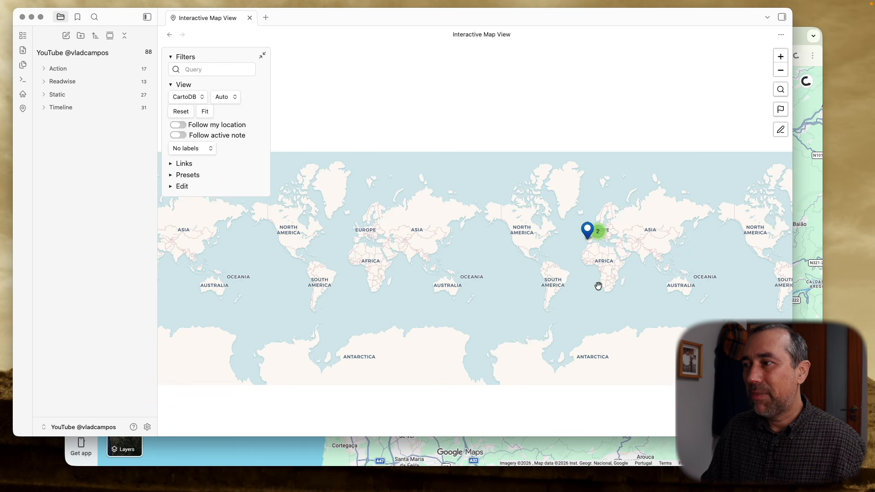
scroll(619, 284, up, 2)
scroll(579, 231, up, 4)
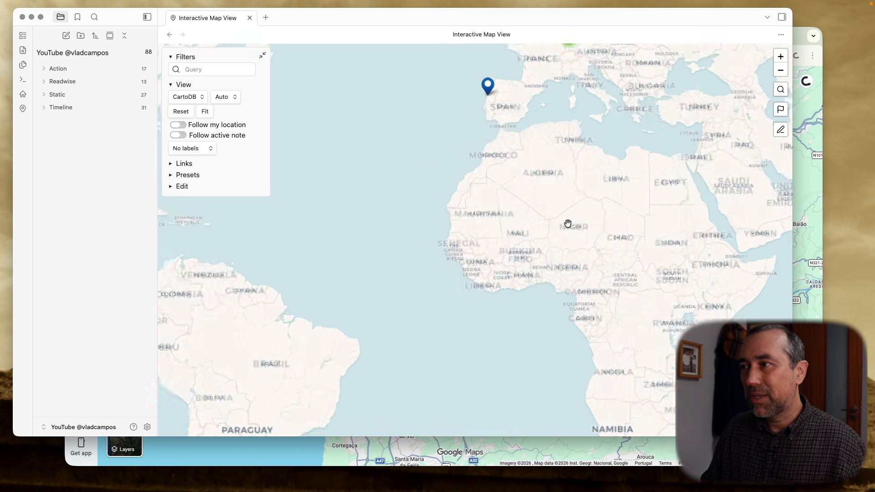
drag(510, 143, 491, 242)
scroll(520, 208, up, 2)
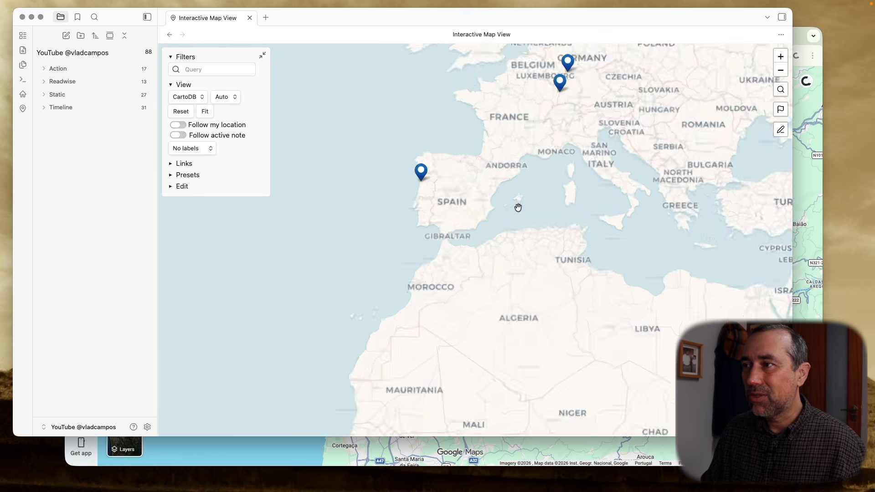
scroll(412, 194, up, 3)
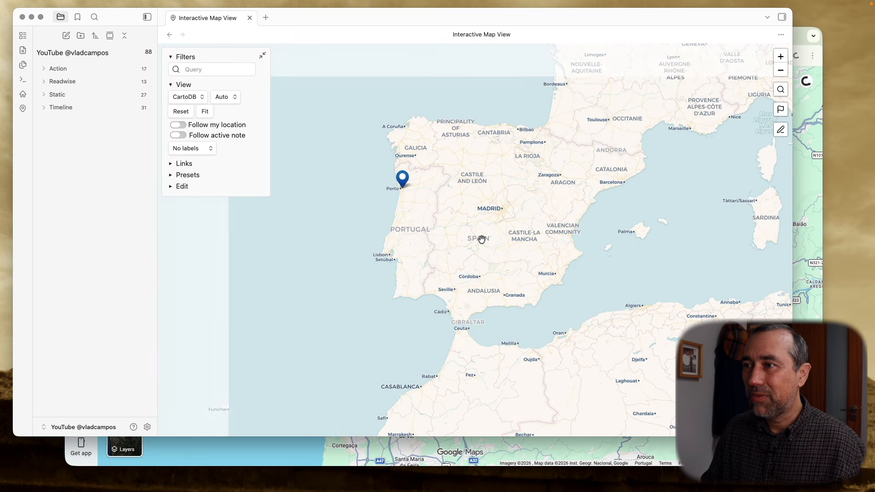
scroll(529, 206, up, 5)
scroll(528, 204, up, 6)
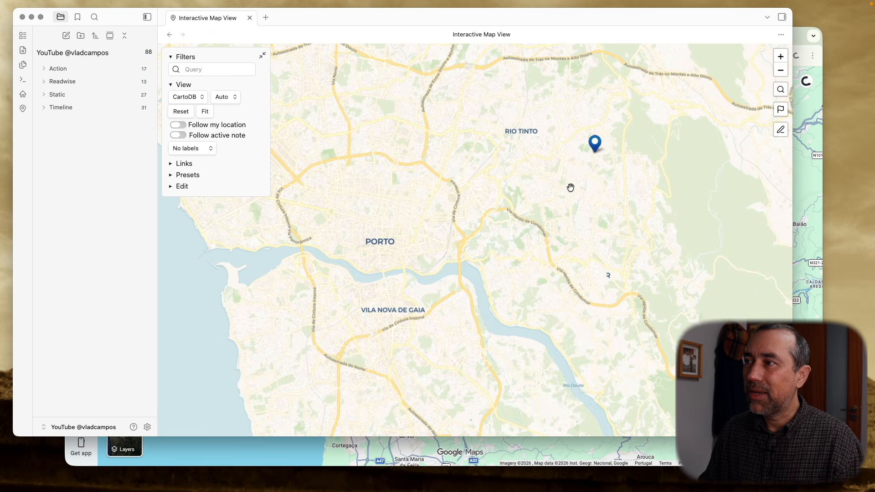
mouse_move(594, 142)
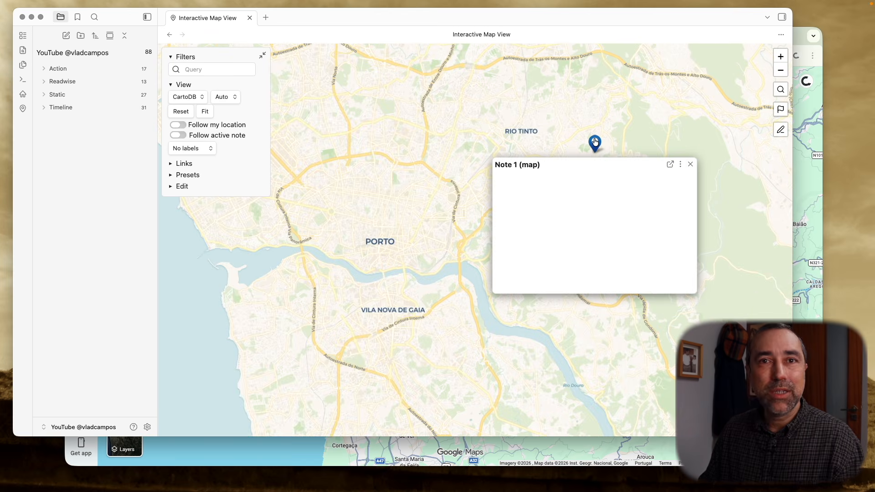
click(594, 142)
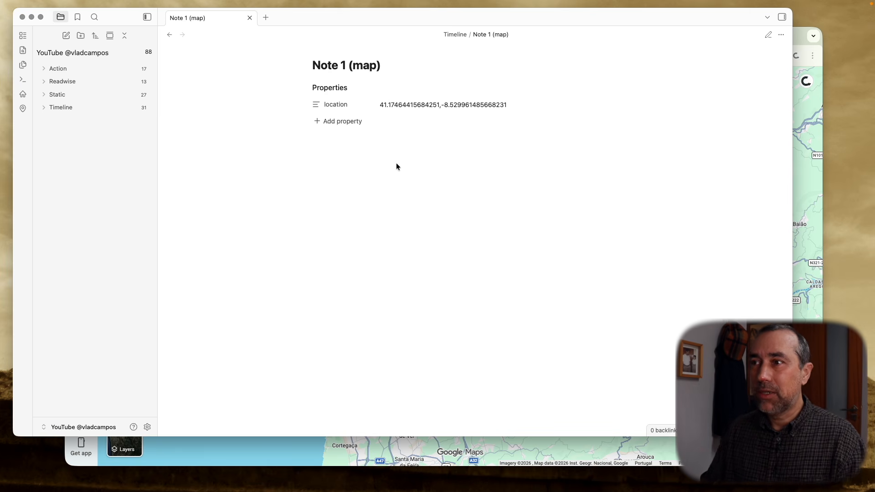
- Switch the note to editing mode, copy the coordinates from the location property and clear its value
click(770, 35)
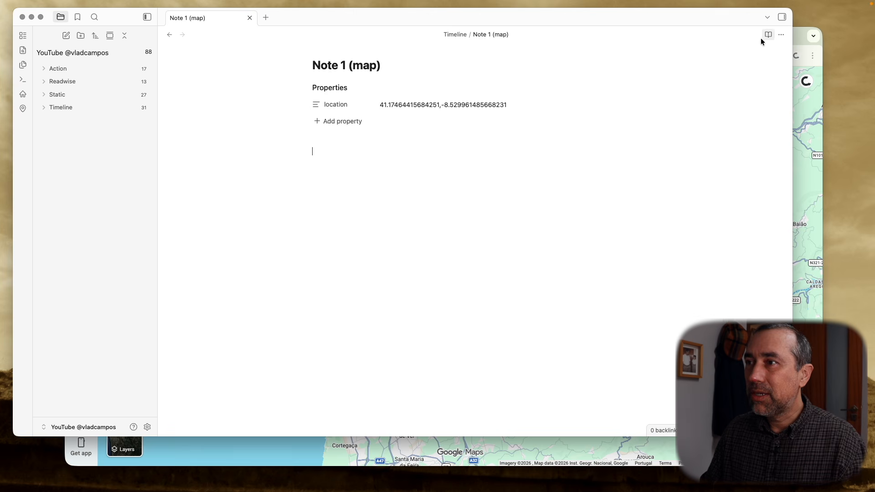
triple_click(465, 106)
key(super+c)
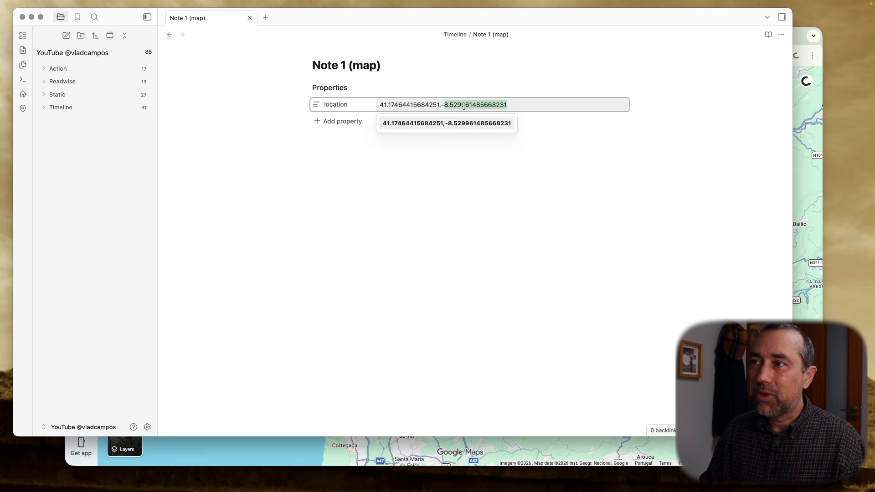
key(BackSpace)
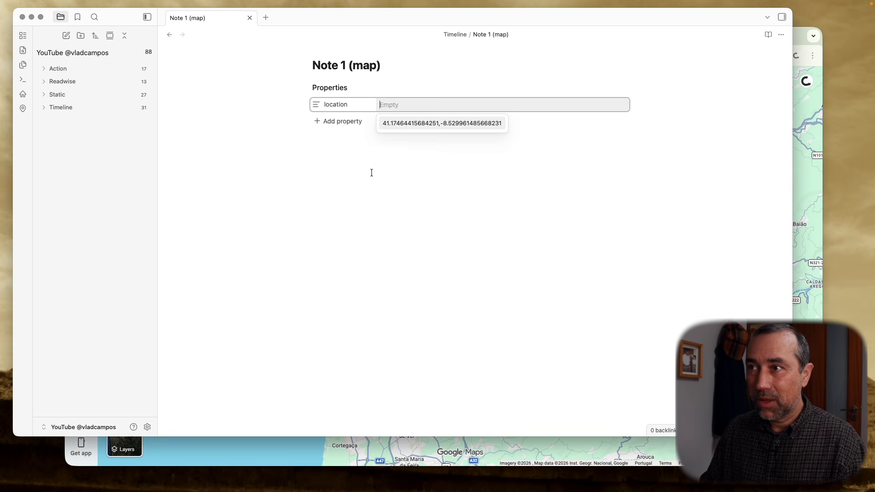
click(364, 168)
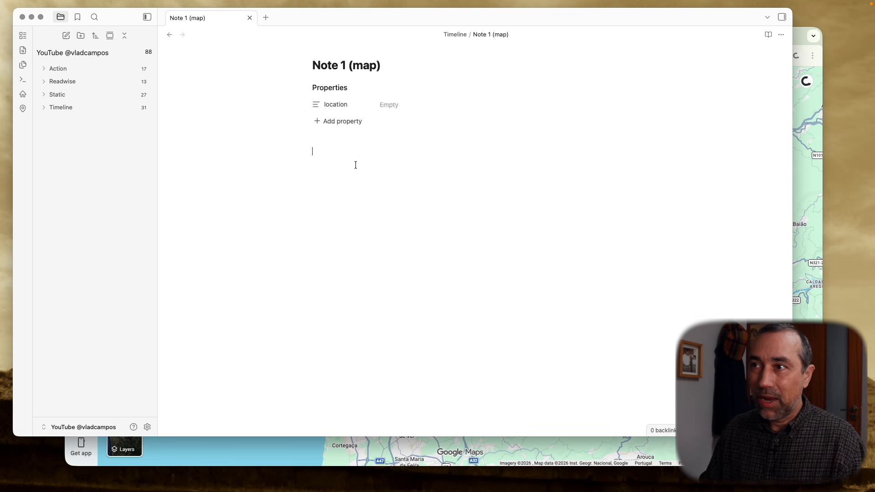
- Rename the location property to locations, leaving its value empty
click(347, 116)
text(s)
click(350, 249)
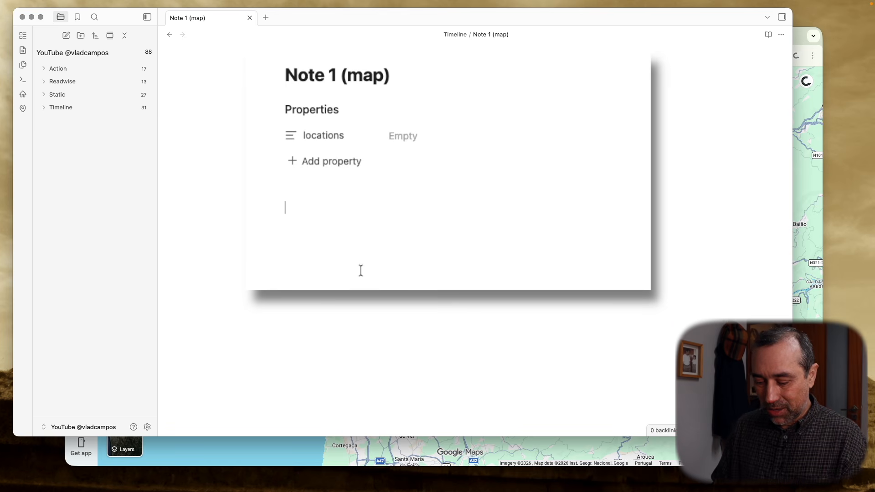
- Add the inline link [Point 1](geo:41.17464415684251,-8.529961485668231) to the note body and start a new paragraph below it
text(Point 1)
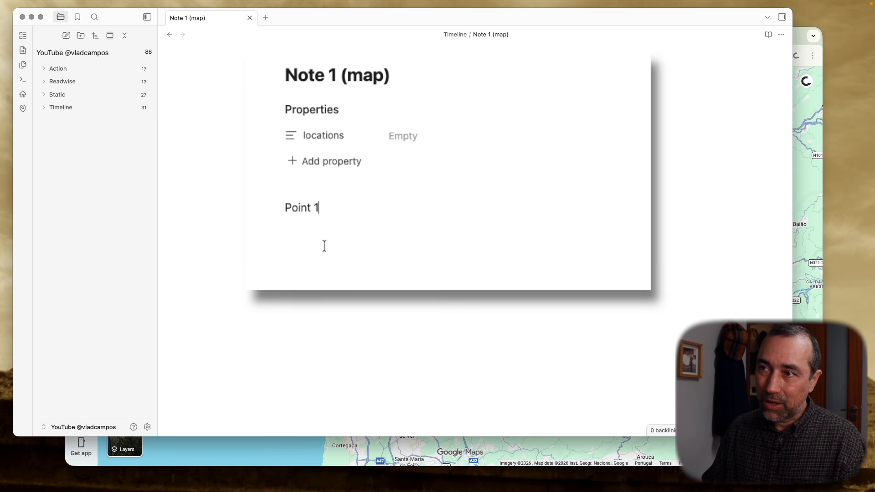
text([)
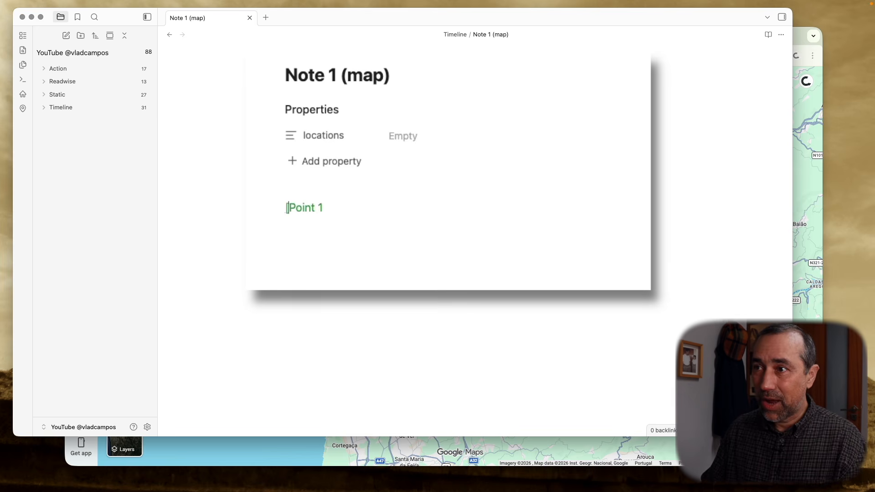
text((geo:)
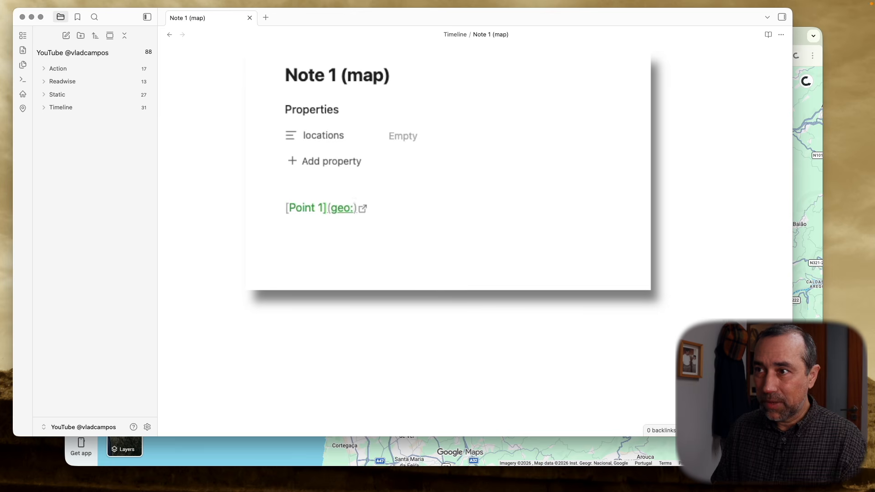
key(super+v)
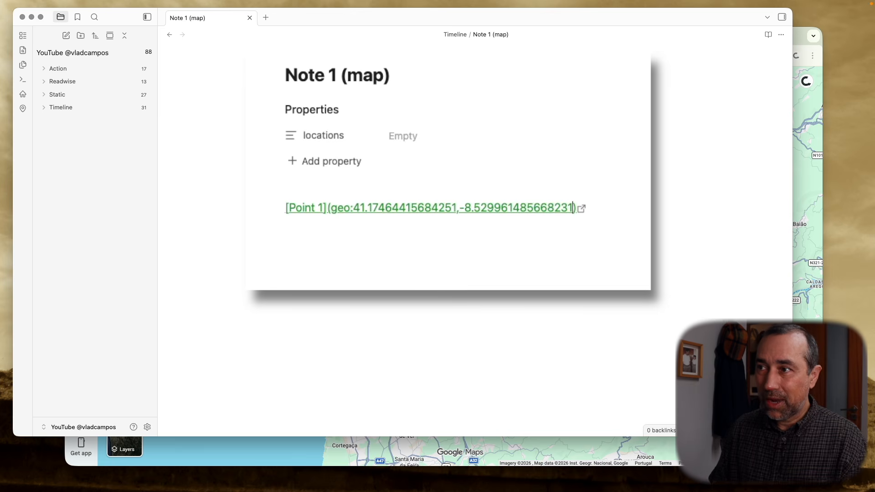
click(630, 213)
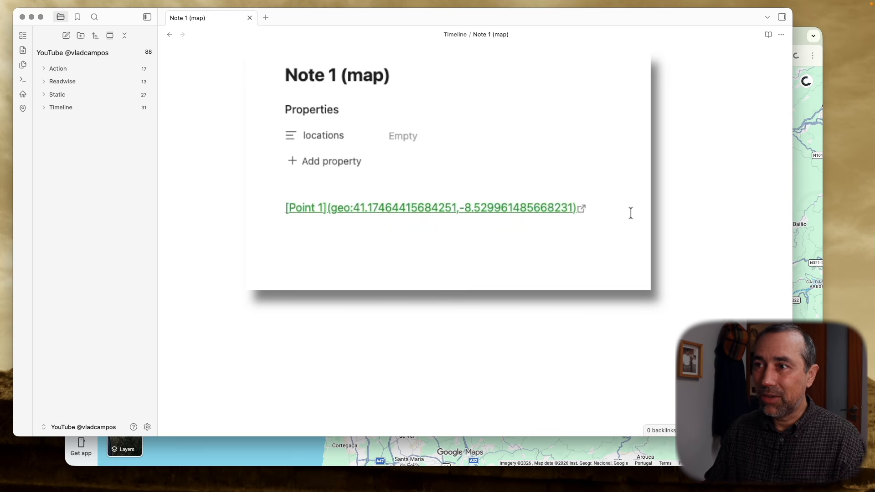
key(Return)
key(Return)
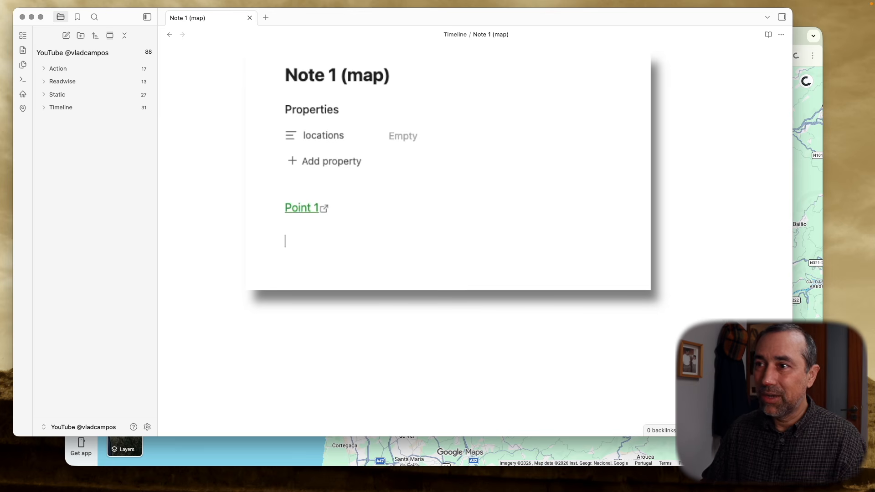
- Switch to Google Maps and copy the coordinates of a point south of Vila Nova de Gaia, just north of Grijó
click(800, 164)
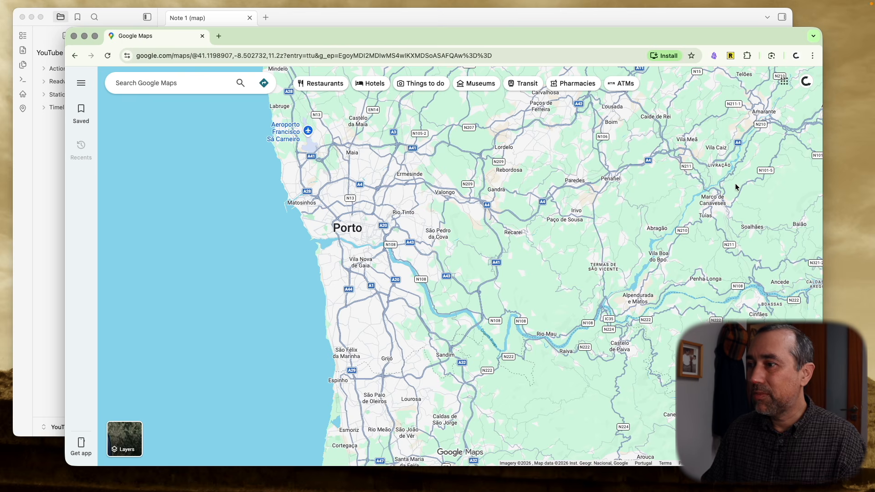
right_click(378, 333)
click(411, 307)
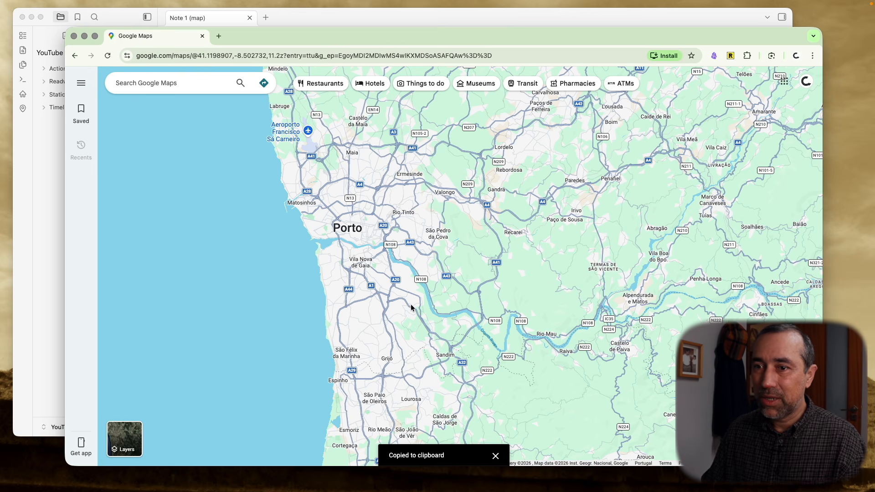
- Back in the Obsidian note, add a second inline link, [Point 2](geo:41.056969252449136,-8.588011192604194), without a space between the coordinates
click(41, 311)
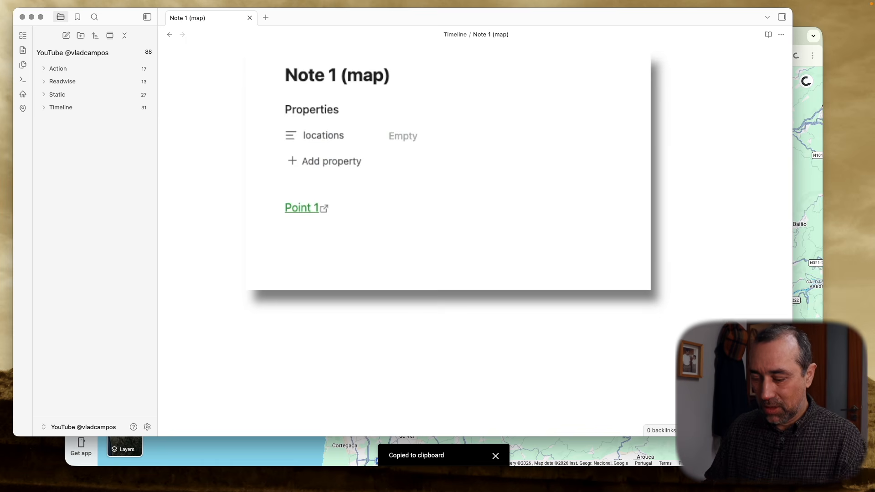
text(2)
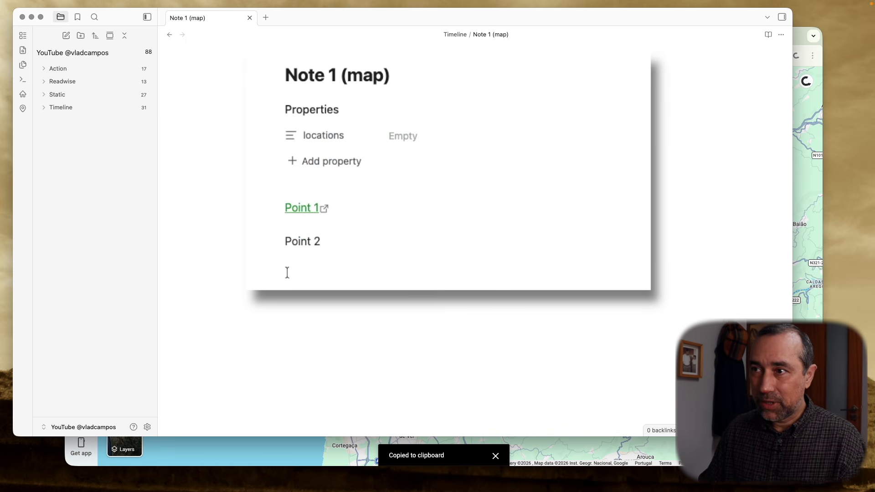
click(285, 242)
text([)
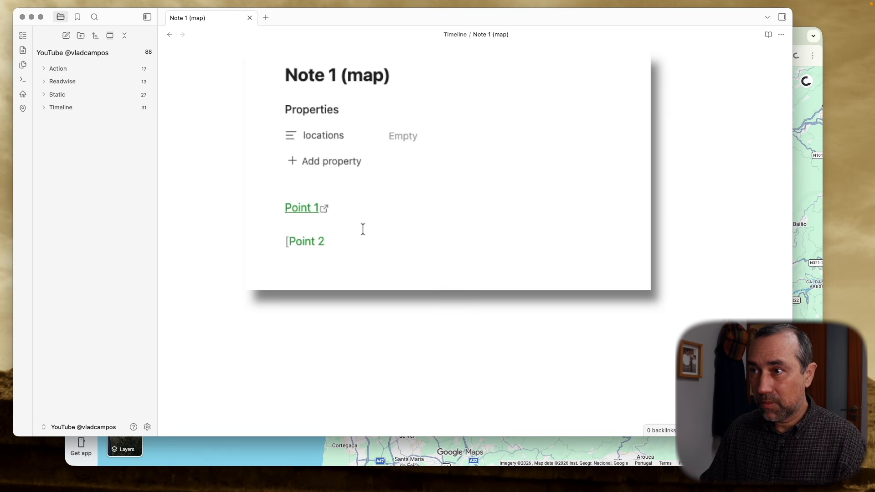
text(geo:)
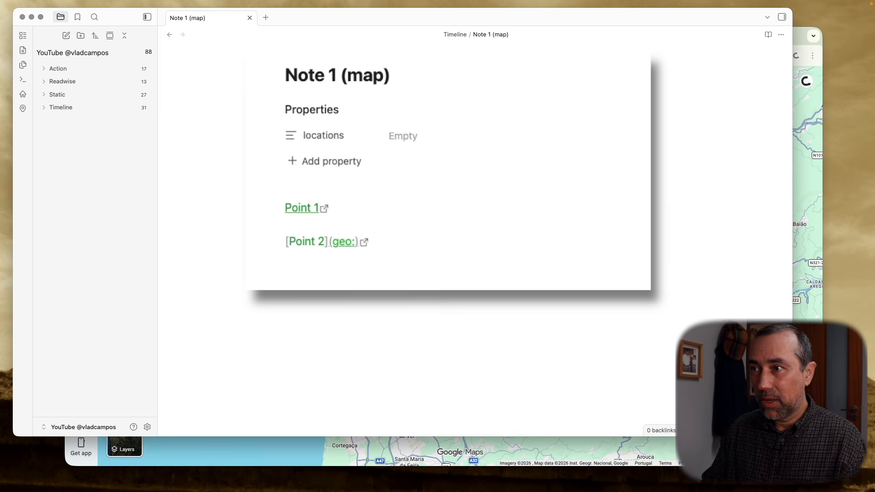
key(super+v)
key(BackSpace)
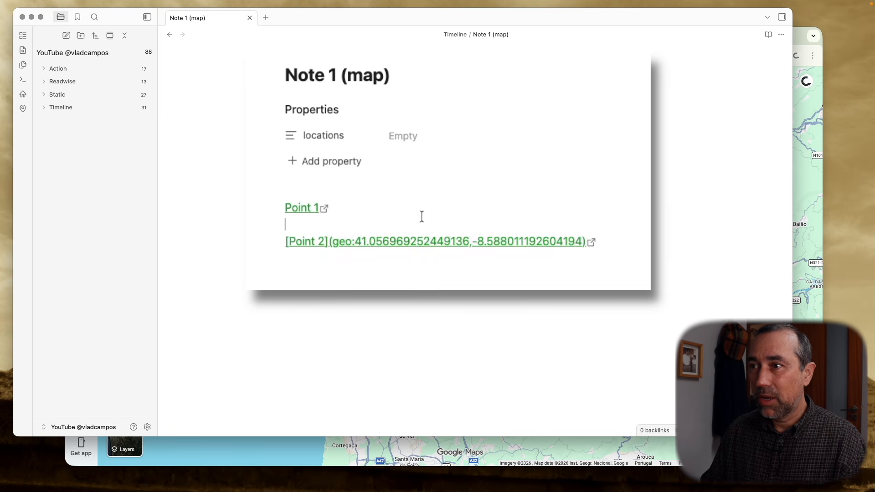
key(Down)
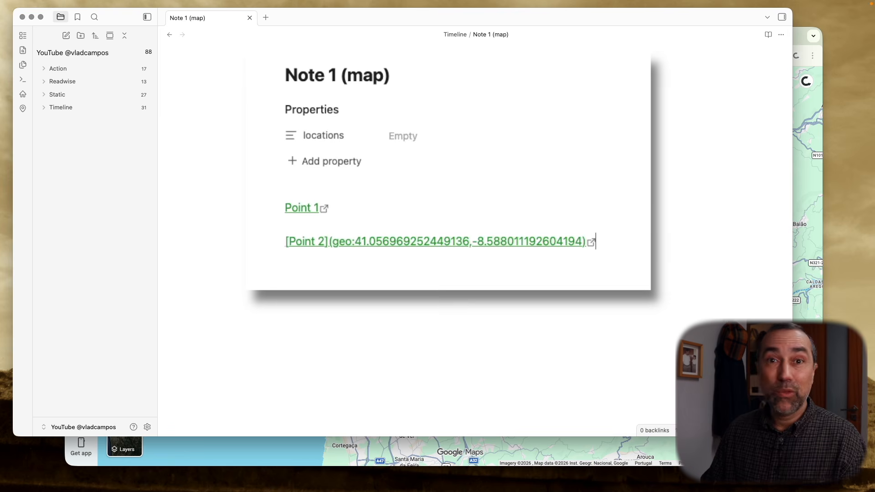
- Open the interactive map view in a new tab and examine the markers around Porto
click(266, 17)
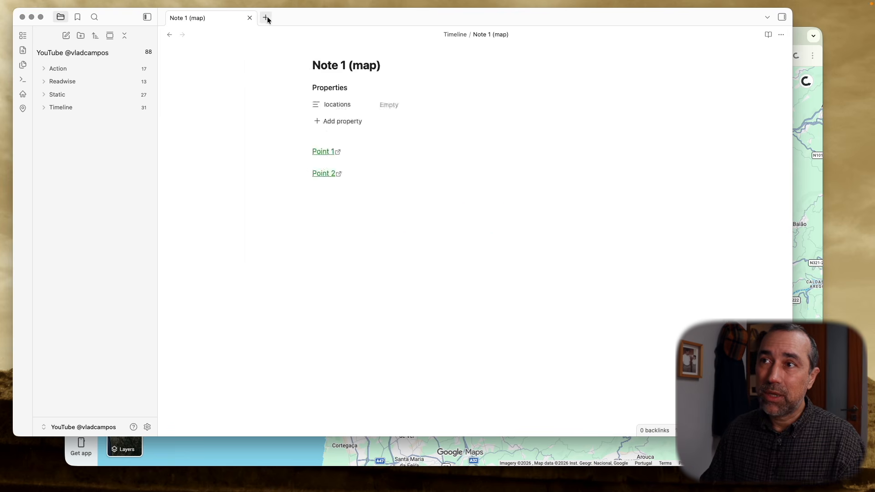
click(23, 108)
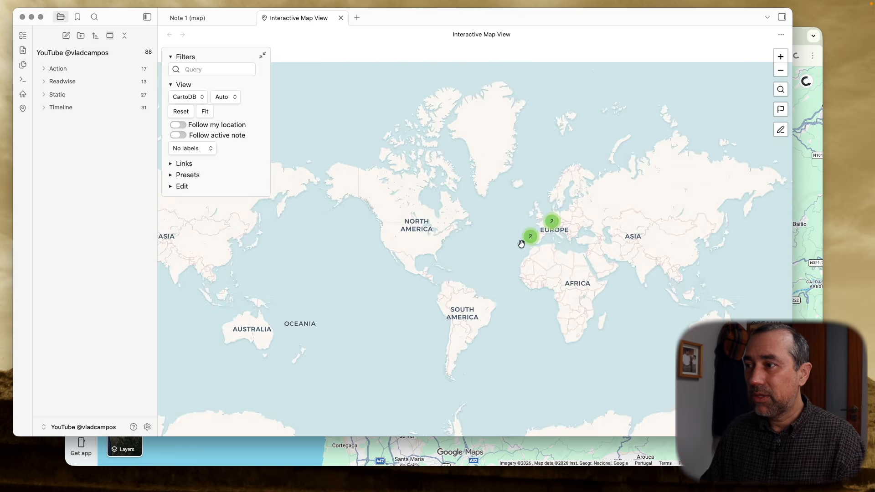
scroll(521, 244, up, 6)
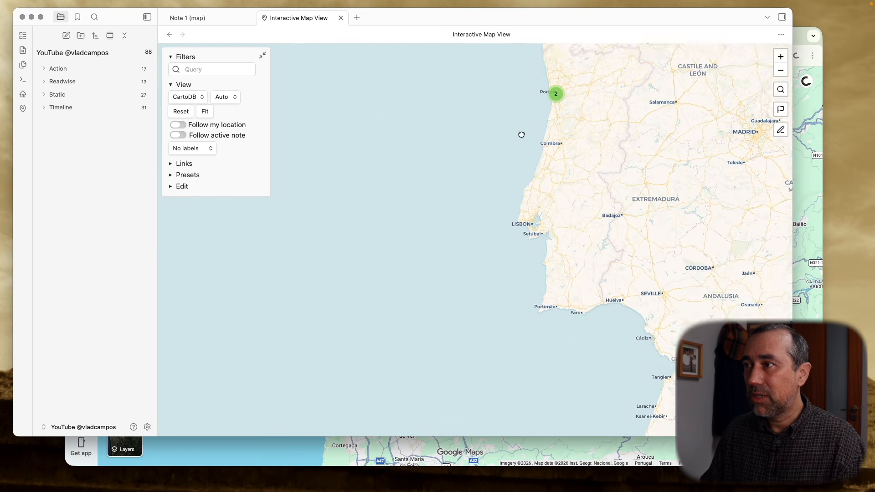
drag(521, 135, 511, 190)
scroll(512, 189, up, 5)
drag(601, 108, 453, 256)
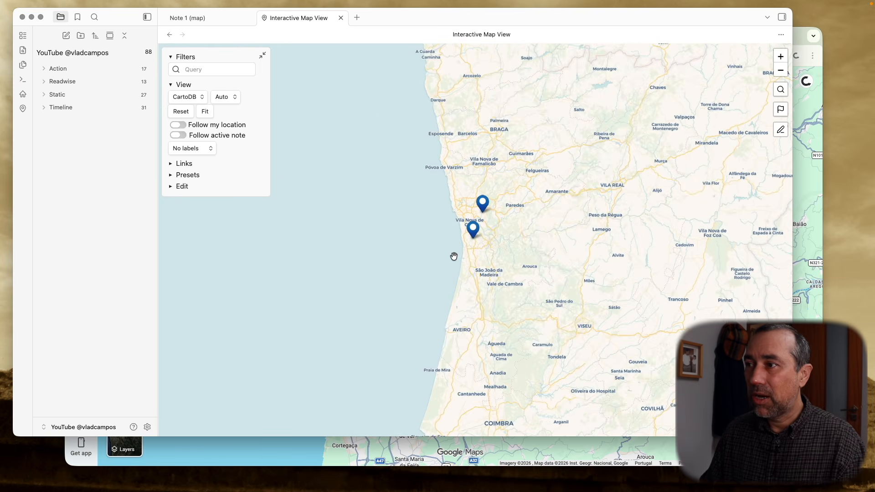
scroll(528, 210, up, 4)
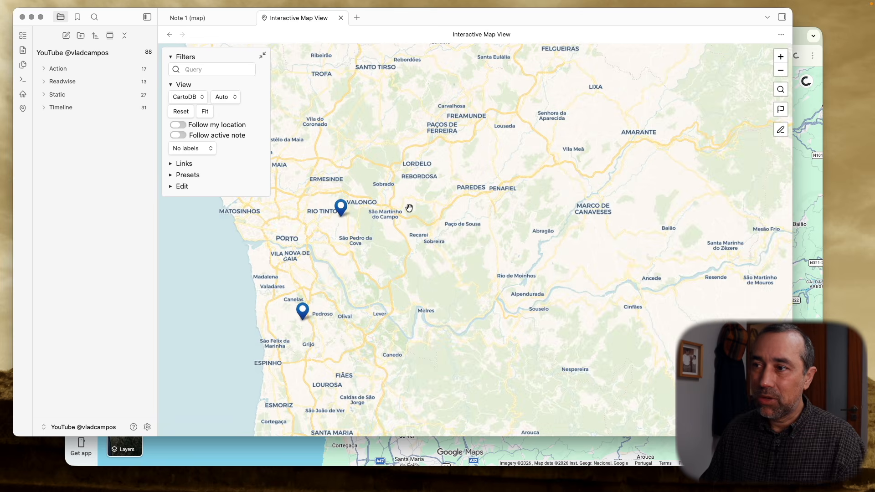
drag(410, 203, 545, 192)
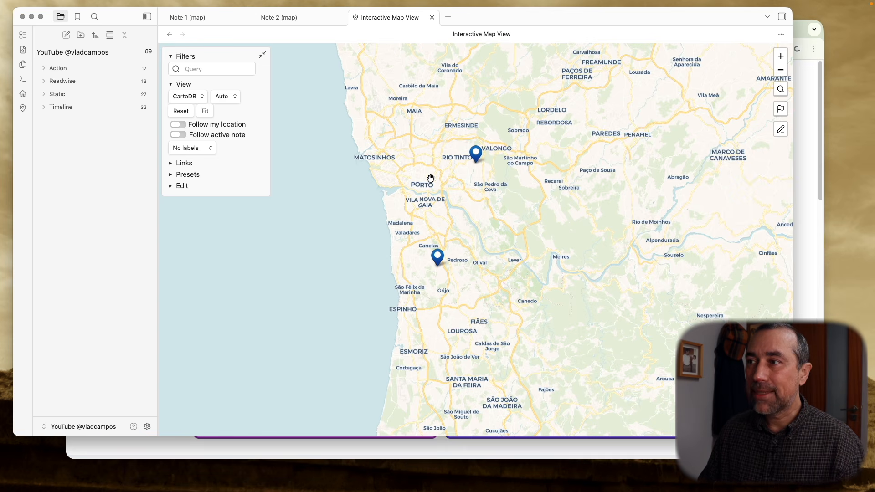
- Compare the location properties of Note 1 (map) and Note 2 (map) with their markers on the map, ending on Note 1
mouse_move(474, 156)
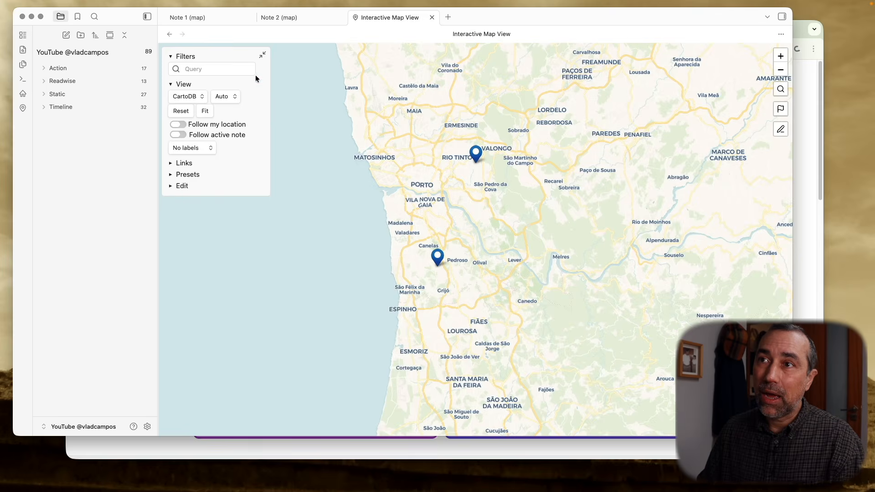
click(226, 19)
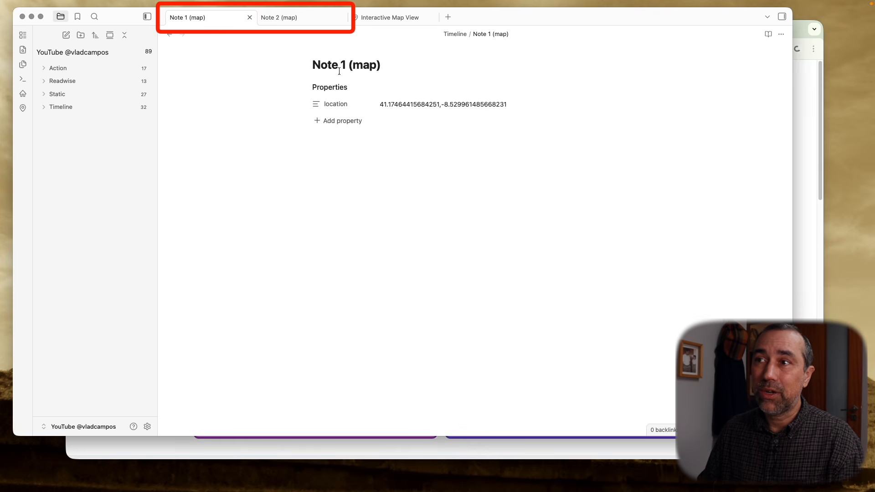
click(297, 17)
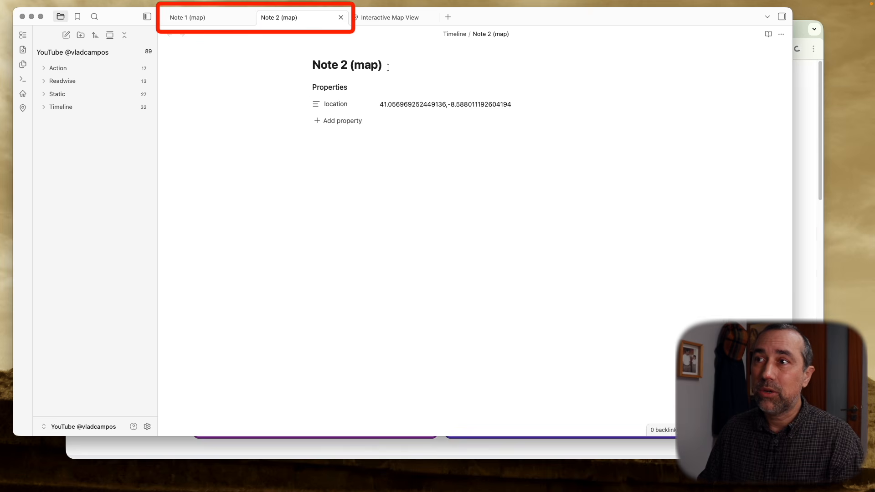
click(388, 17)
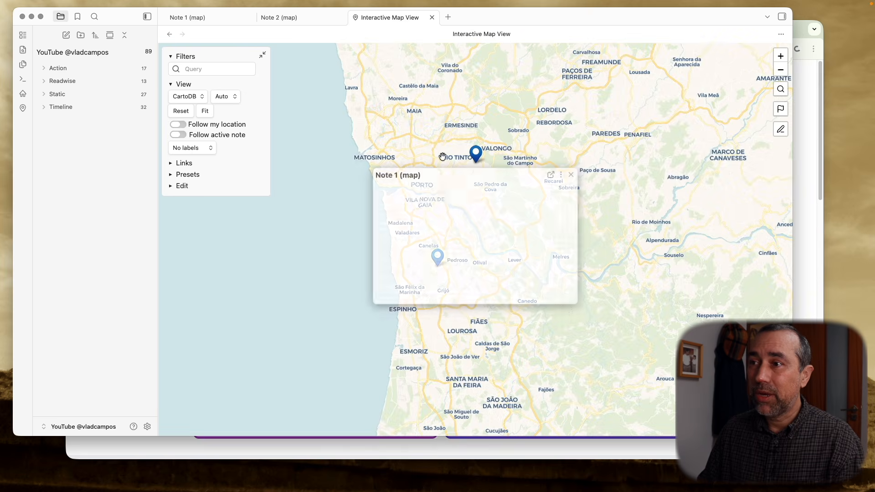
mouse_move(436, 258)
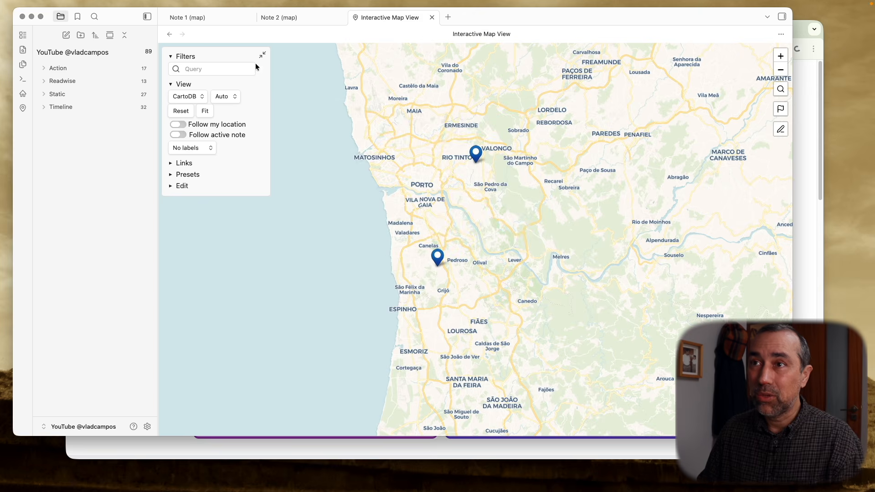
click(209, 21)
click(278, 22)
click(226, 22)
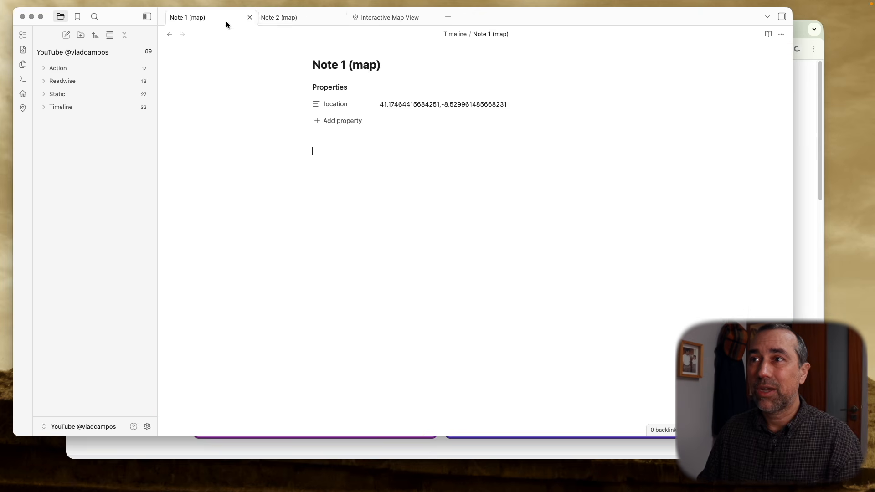
click(285, 18)
click(225, 18)
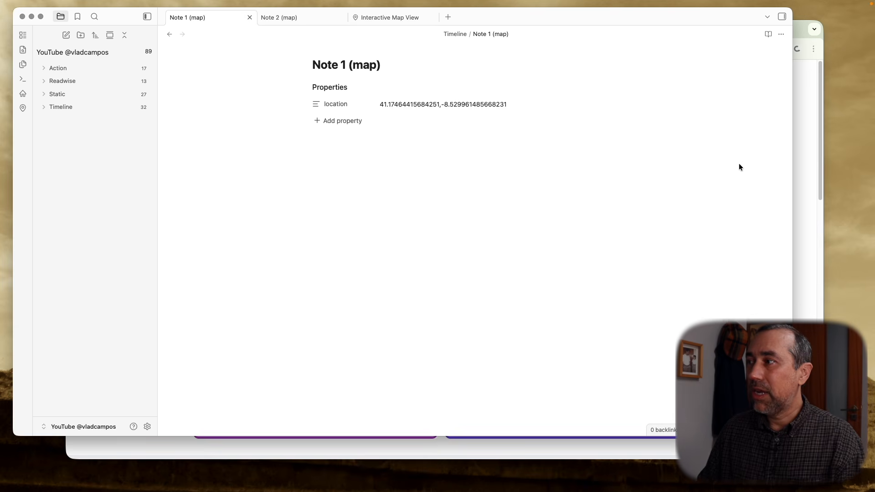
- Switch to the Font Awesome site, search for trip, limit the results to free icons and open the plane icon's details
click(801, 173)
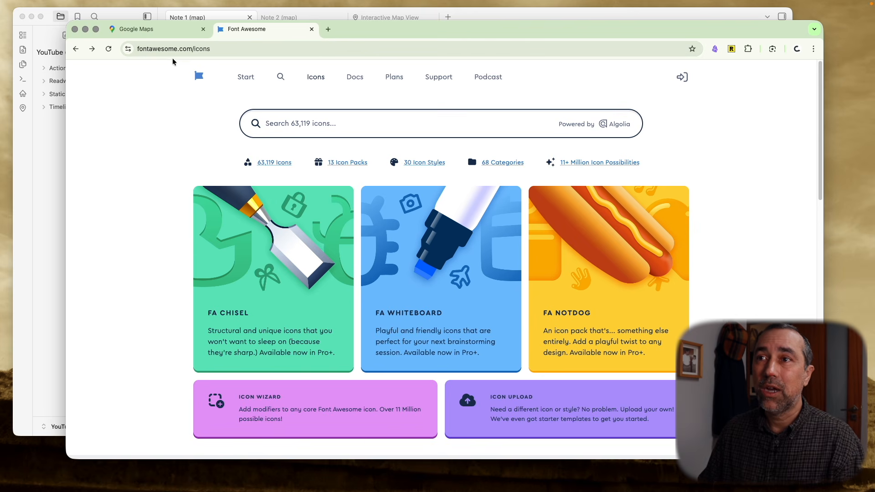
click(323, 127)
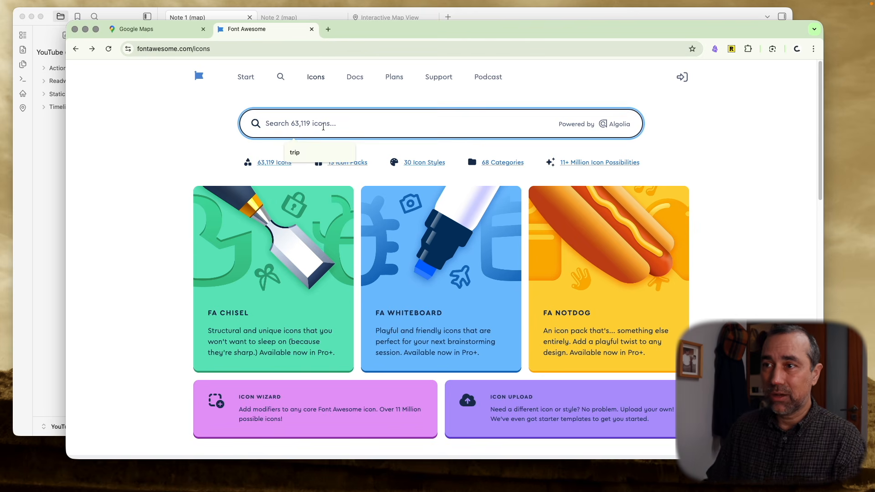
click(298, 152)
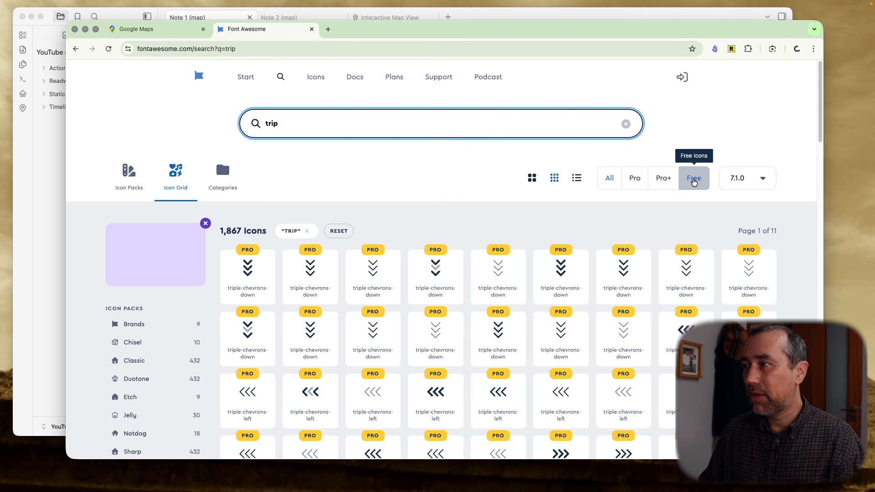
click(693, 182)
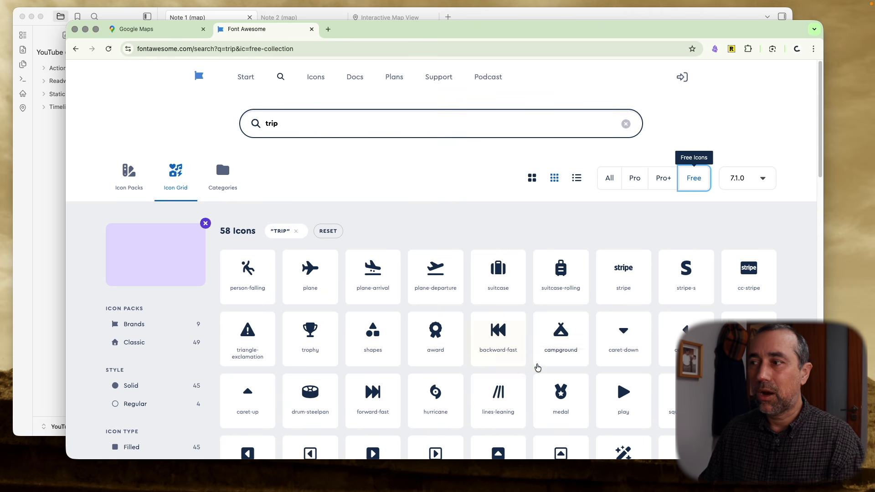
click(314, 275)
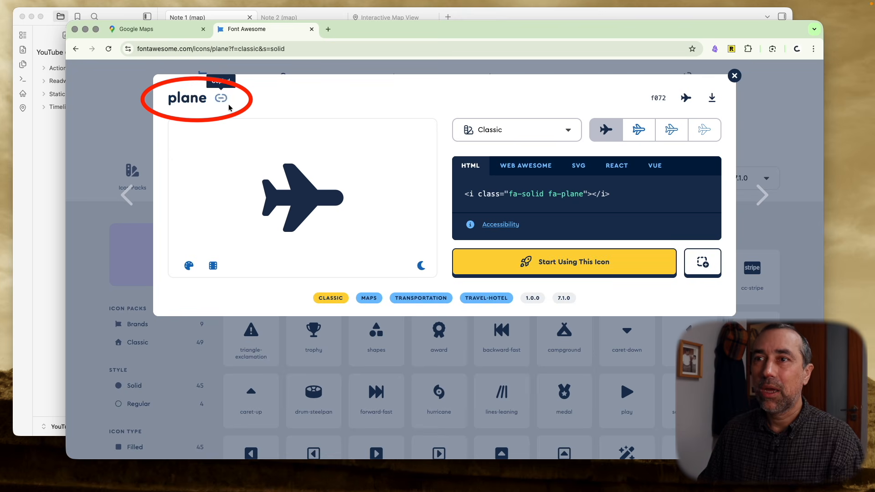
- Switch back to Obsidian and open the marker and path display rules in the Map View plugin settings
click(51, 204)
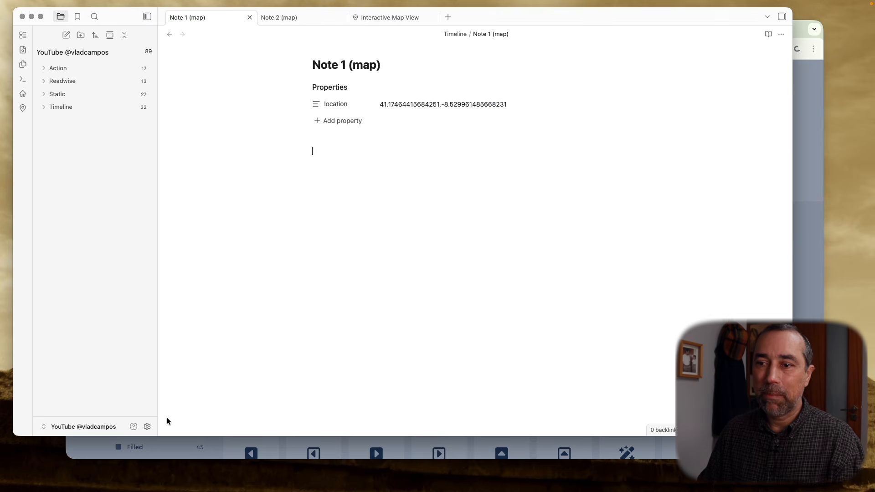
click(147, 427)
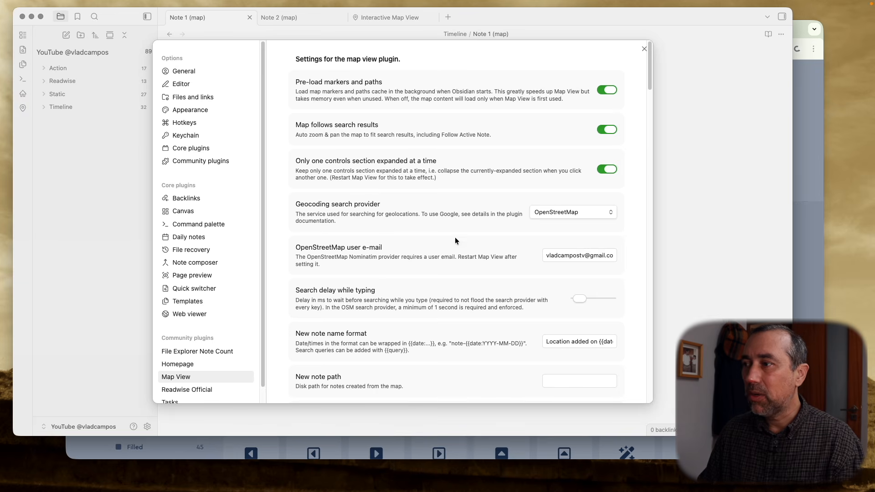
scroll(484, 192, down, 20)
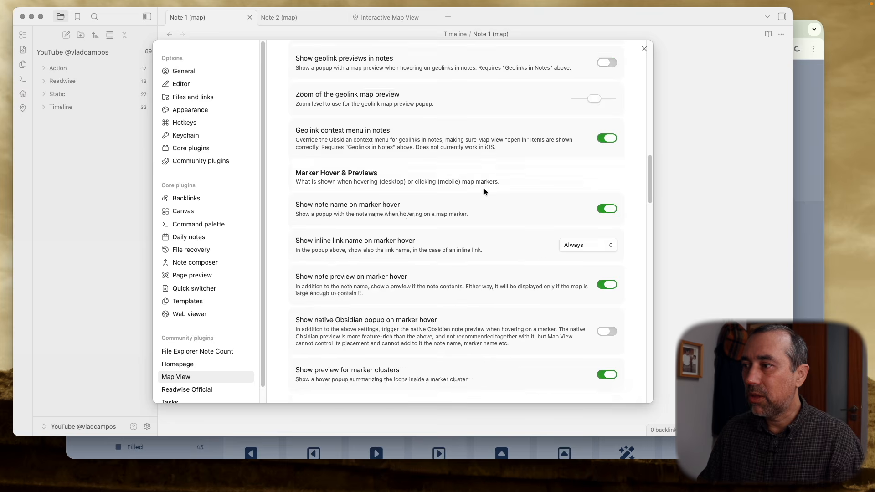
scroll(484, 191, down, 8)
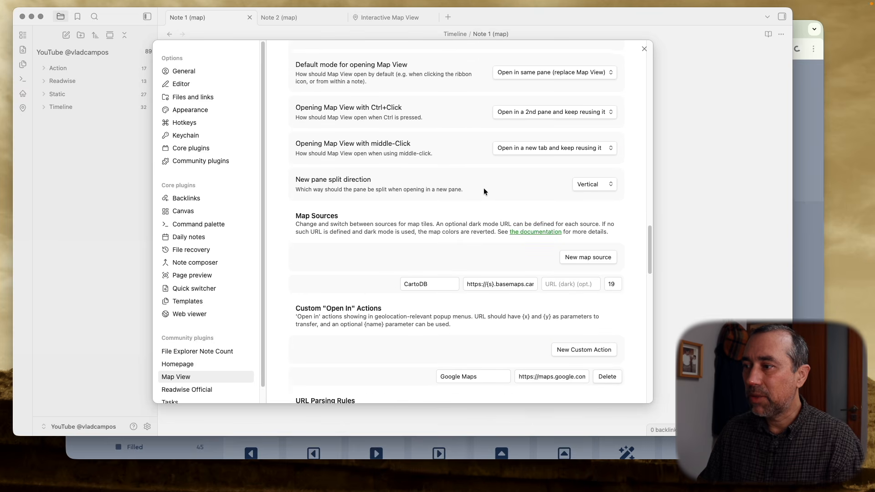
scroll(484, 191, down, 6)
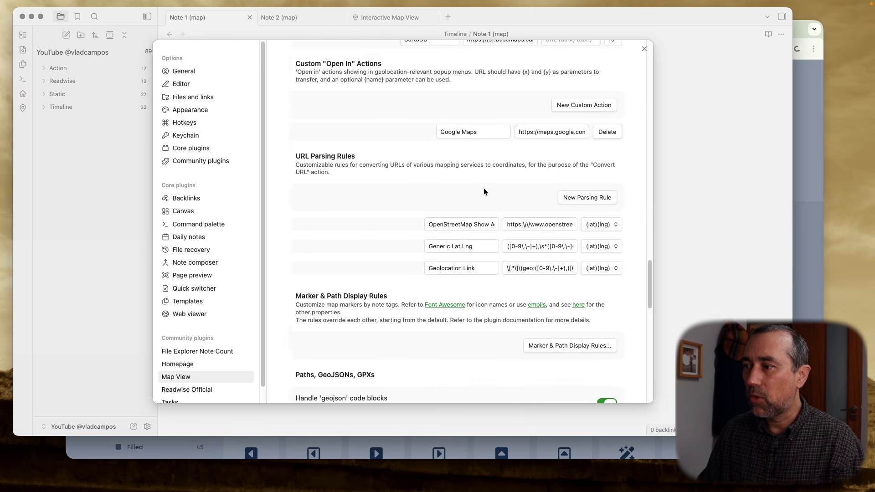
scroll(483, 188, down, 1)
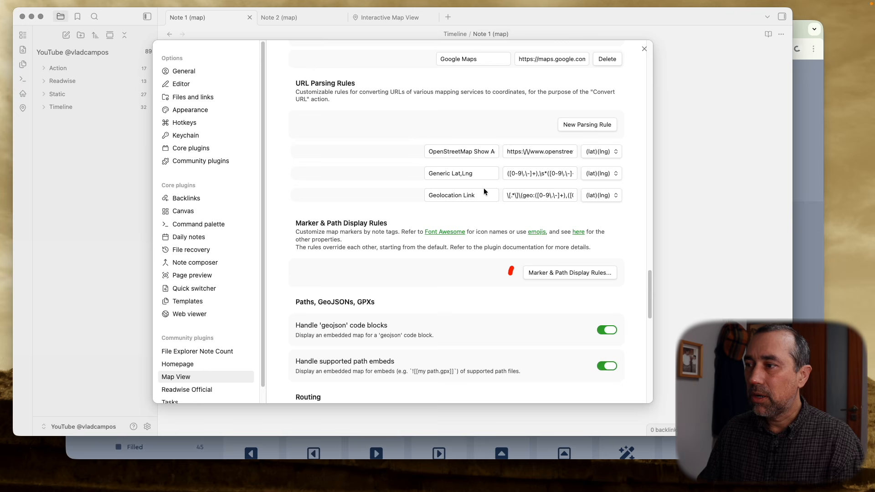
click(562, 273)
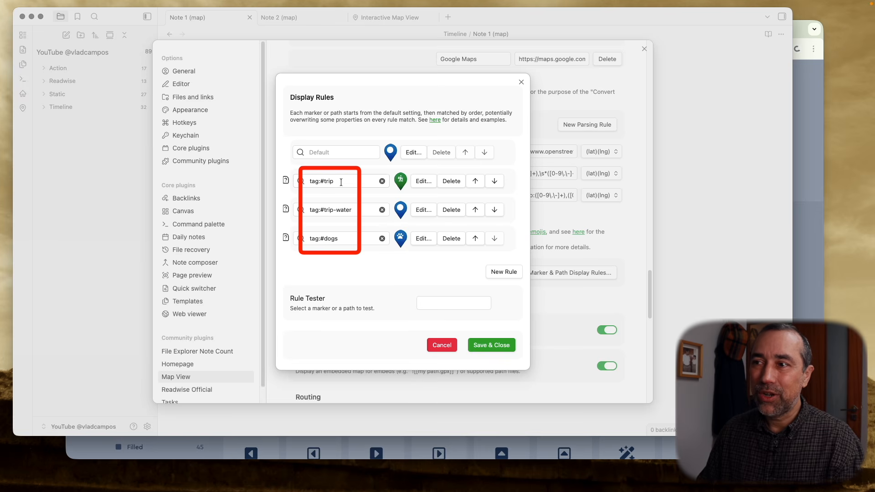
- Set the tag:#trip rule's icon to fa-plane and its marker color to red, save the display rules and close the settings
click(424, 181)
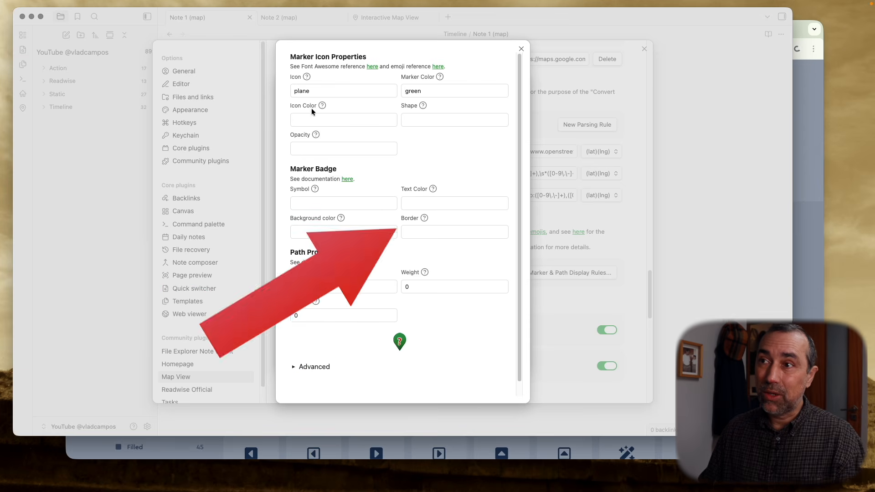
click(294, 91)
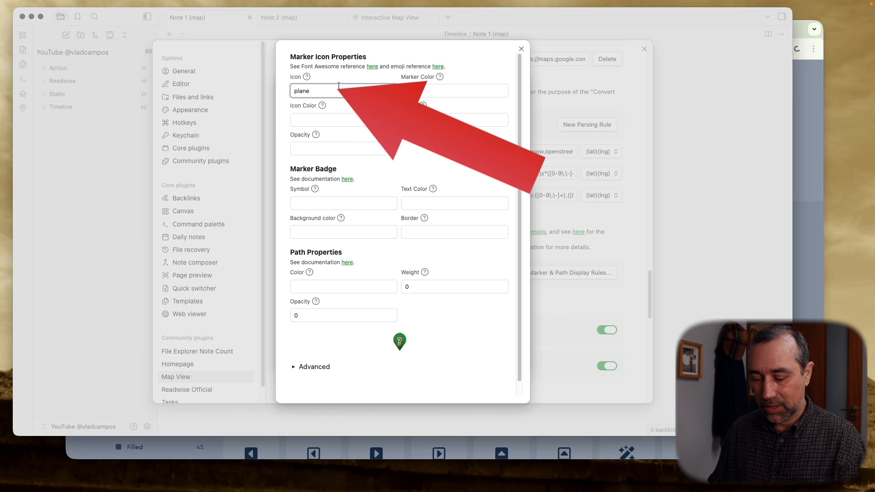
text(fa-)
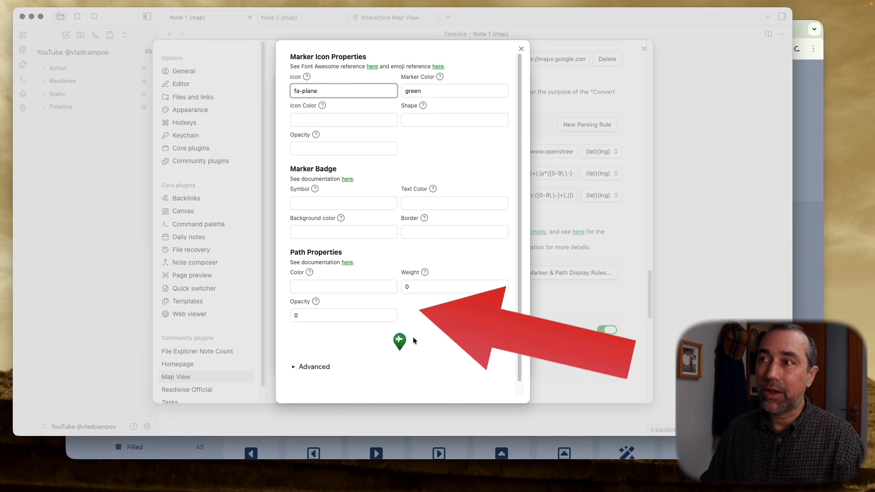
double_click(411, 91)
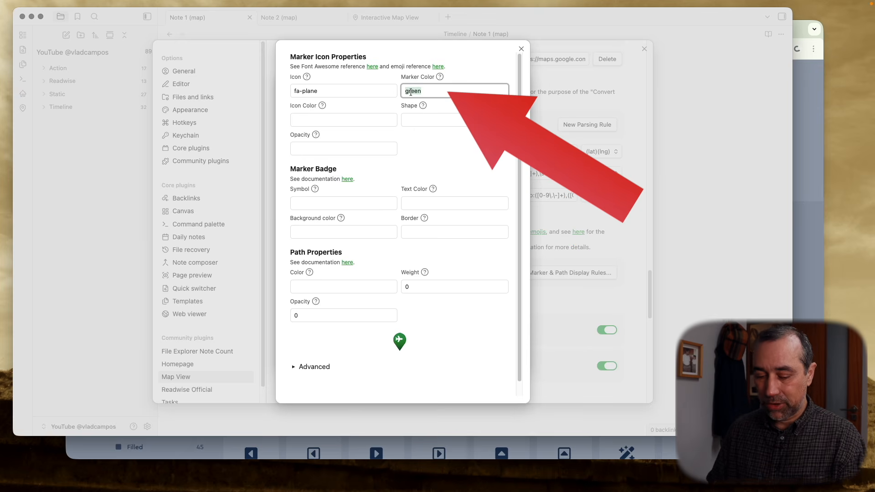
text(red)
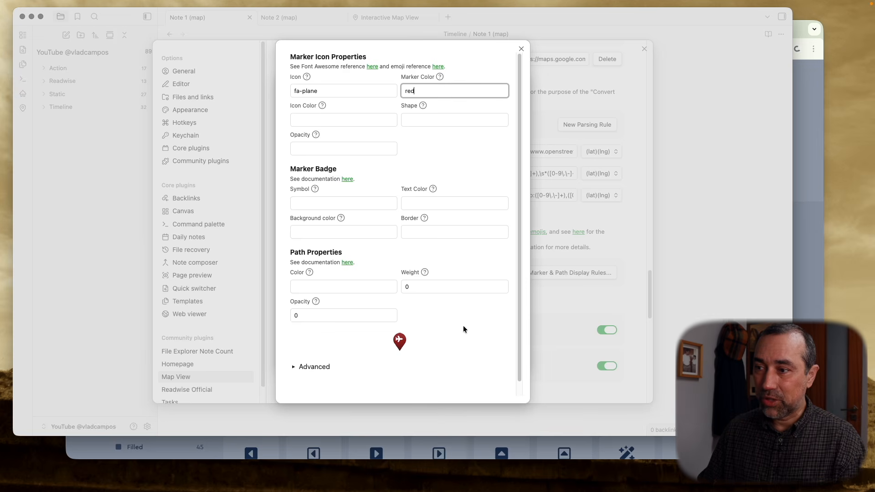
scroll(463, 325, down, 1)
click(494, 389)
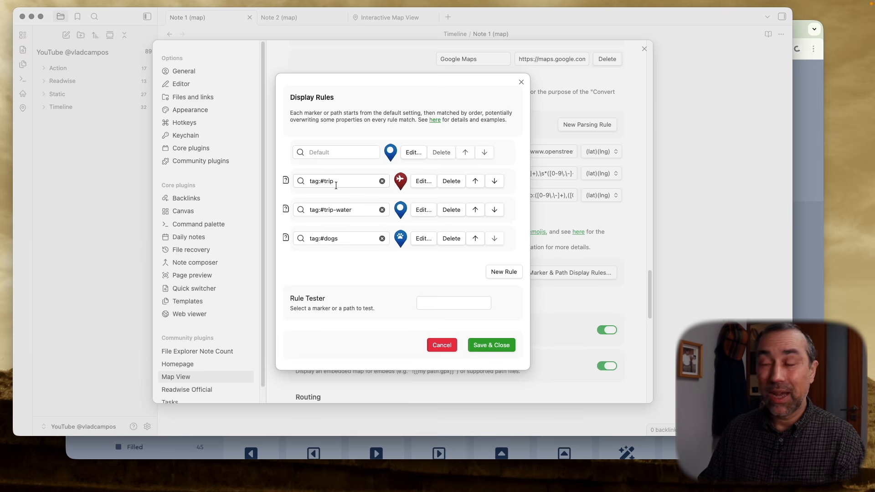
click(485, 342)
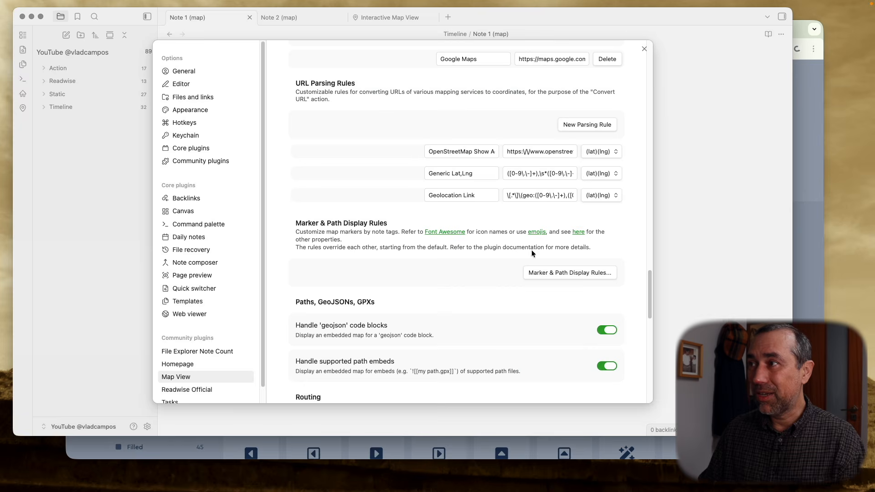
click(643, 50)
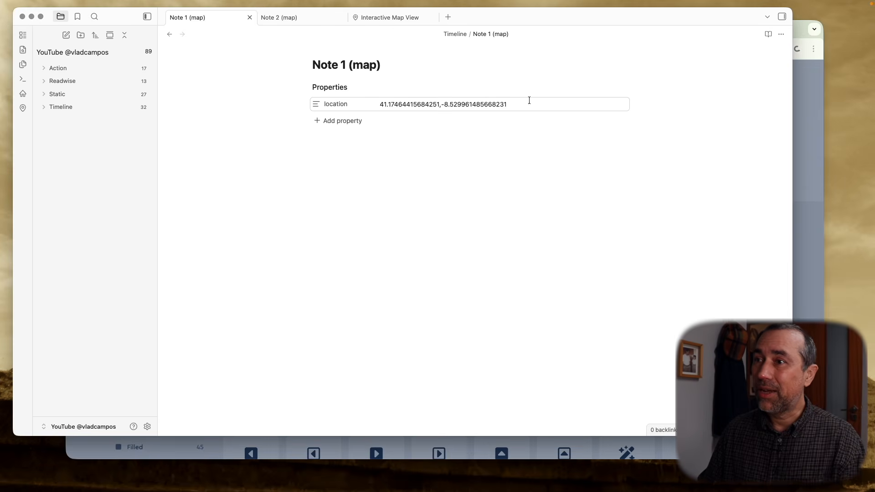
- Add a tags property with the value trip to Note 1 (map) and check its marker on the interactive map
click(343, 121)
text(tags)
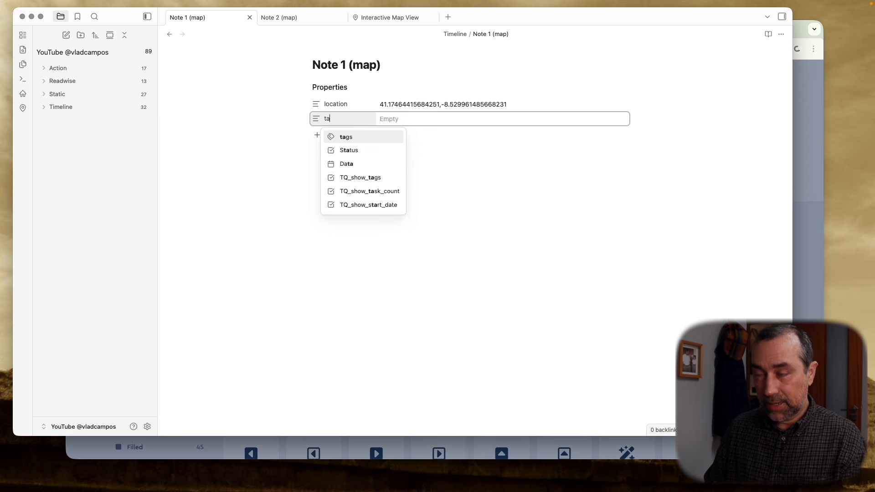
click(338, 137)
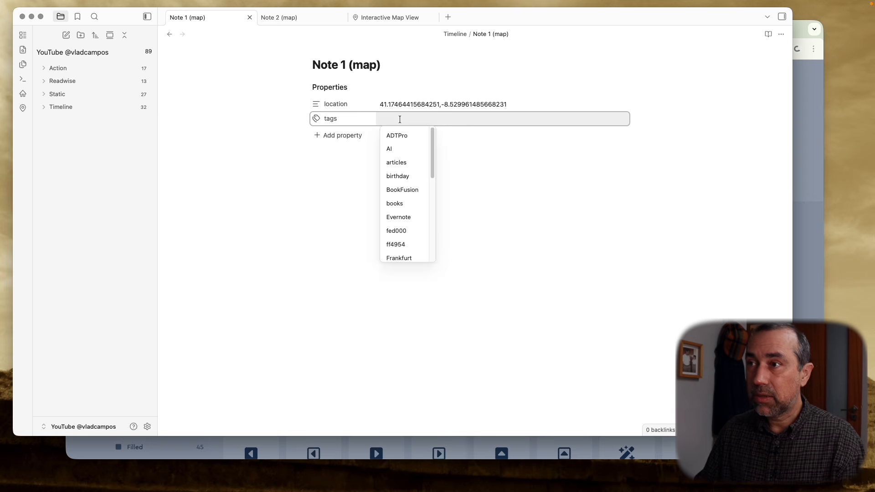
text(trip)
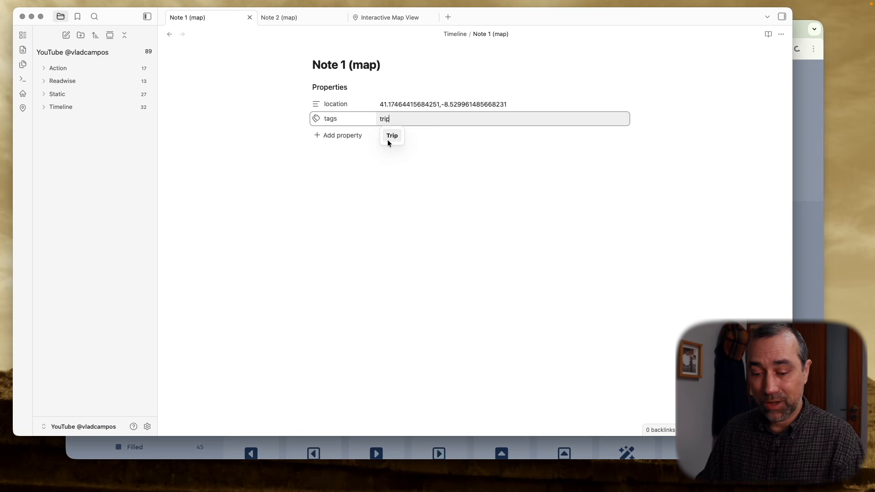
key(Return)
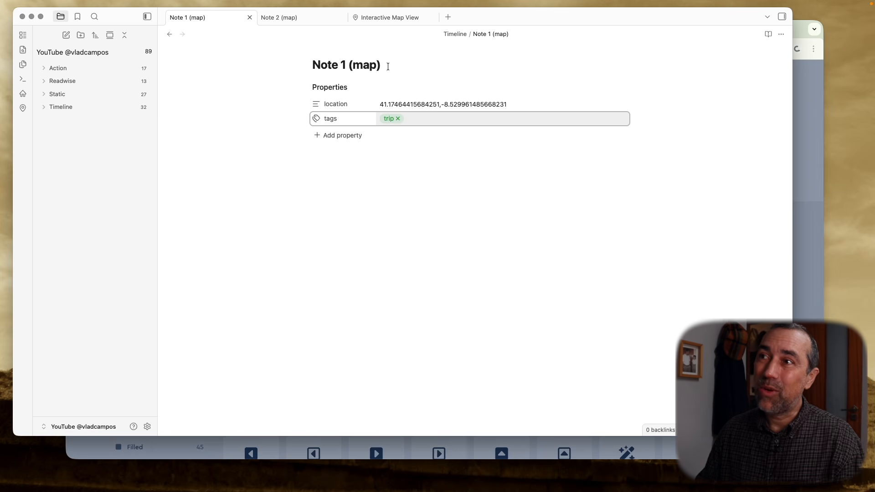
click(379, 18)
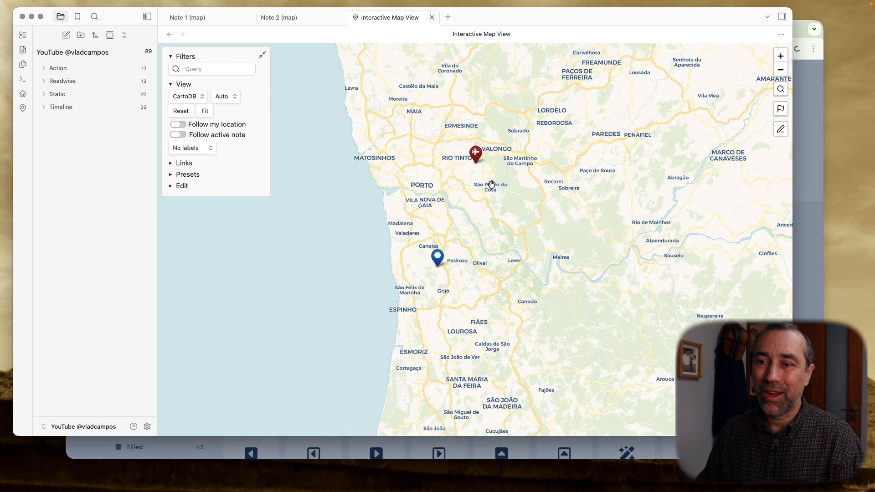
- Review the tags in the Map View marker display rules, leaving the rules and settings without making changes
click(147, 427)
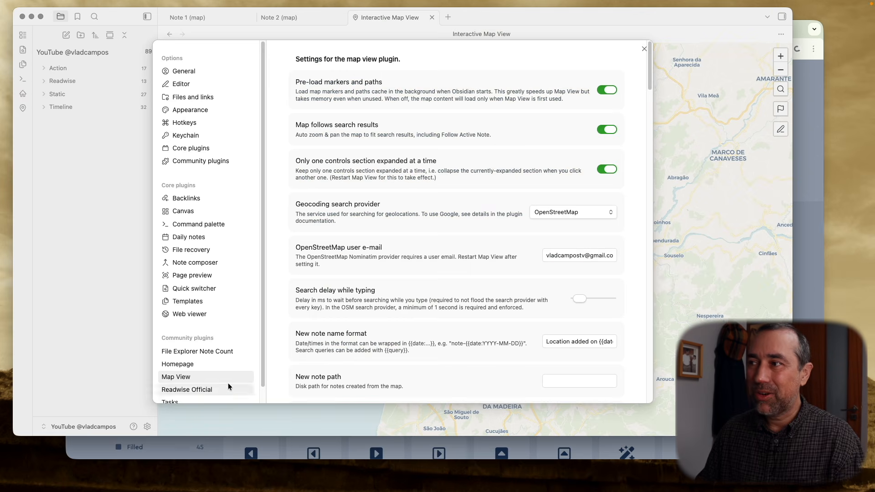
scroll(520, 286, down, 15)
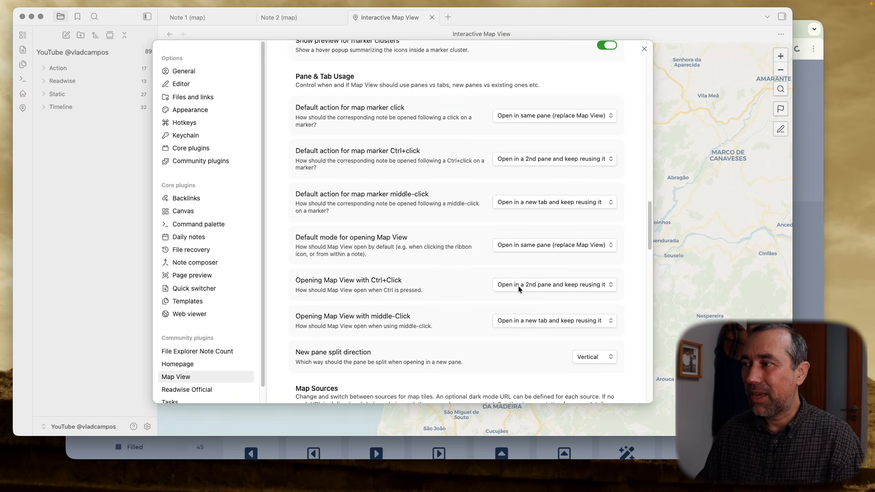
scroll(504, 297, down, 3)
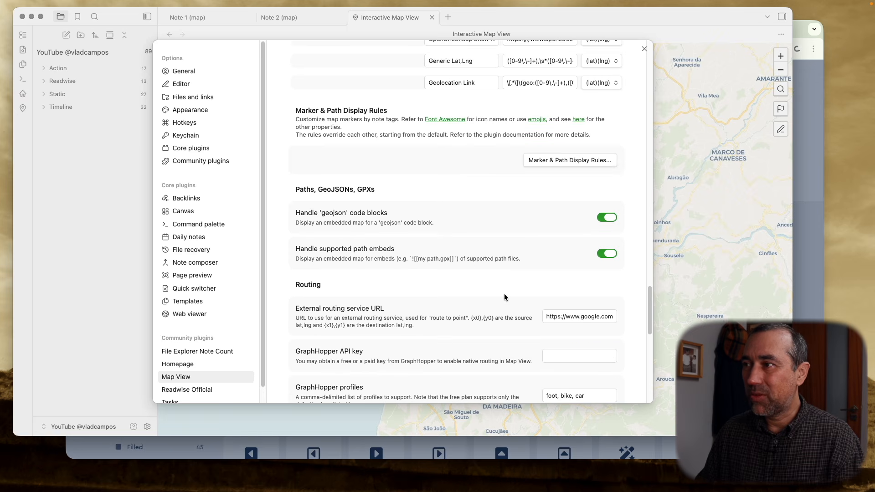
click(547, 160)
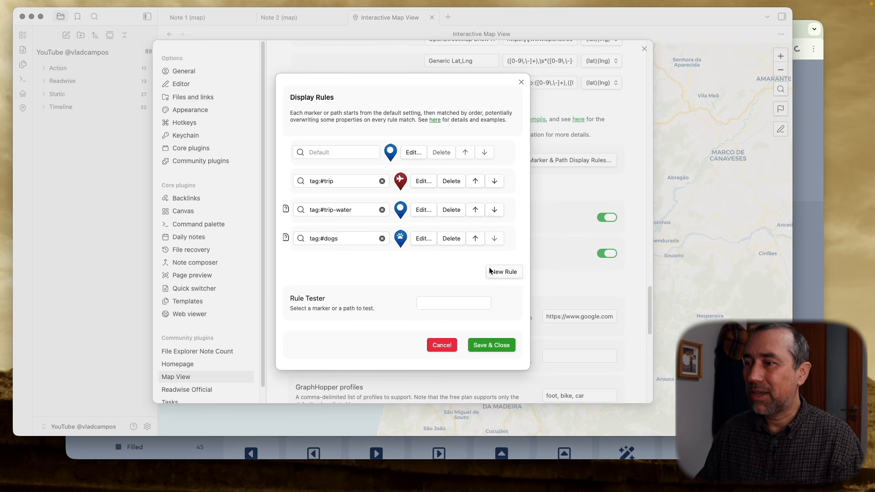
click(439, 344)
click(643, 49)
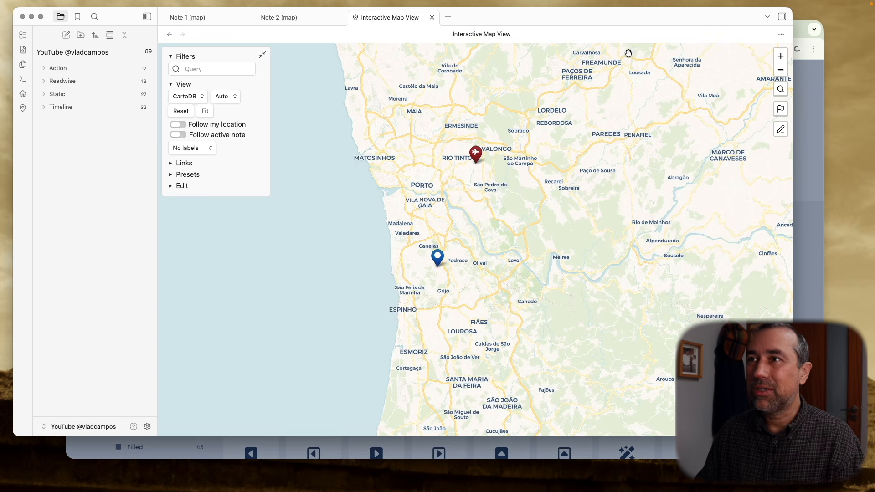
- Add a tags property with the value dogs to Note 2 (map) and check its marker on the interactive map
click(328, 19)
click(342, 122)
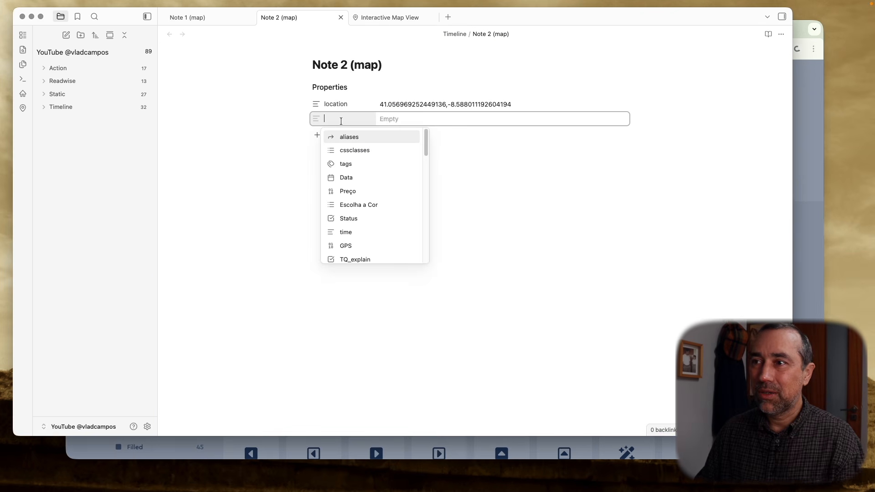
text(tags)
click(352, 137)
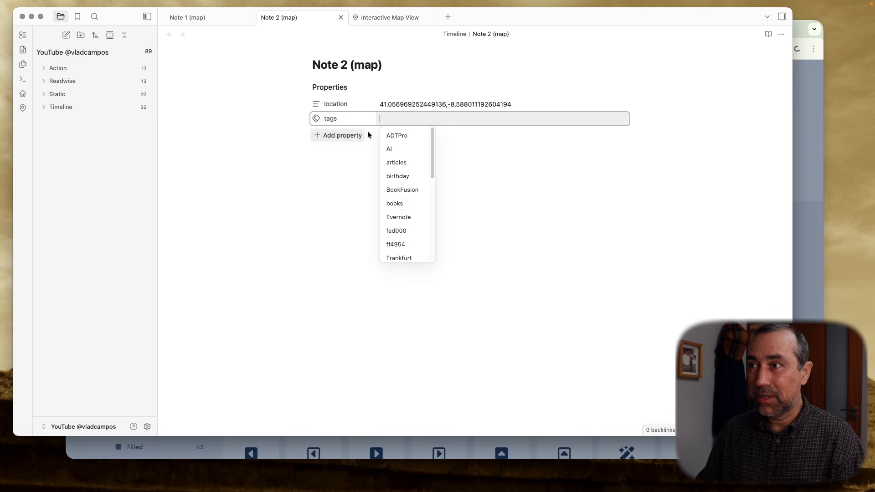
text(dogs)
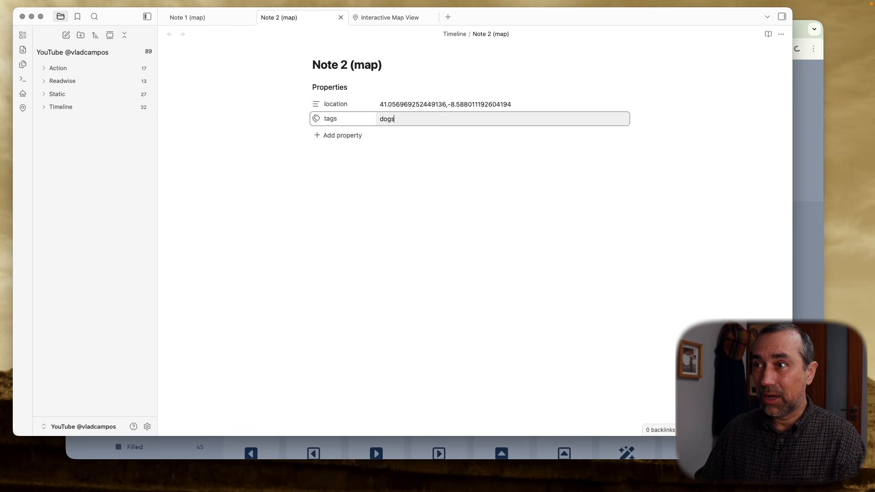
key(Return)
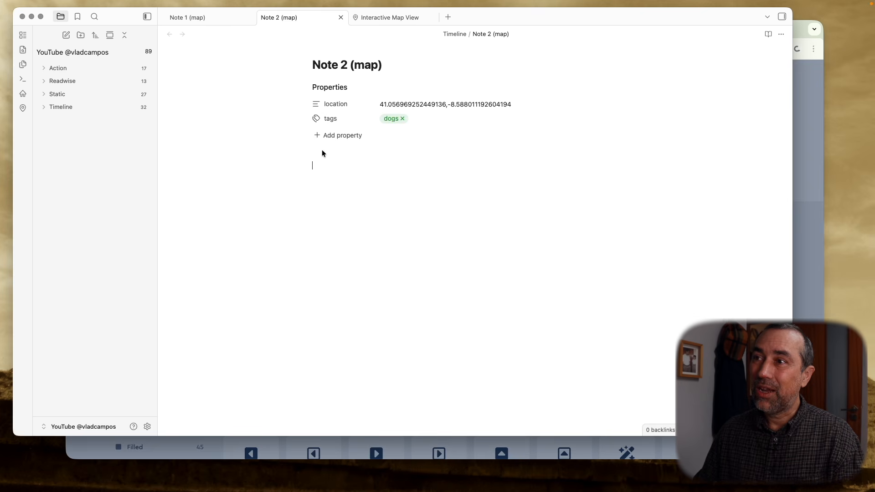
click(389, 18)
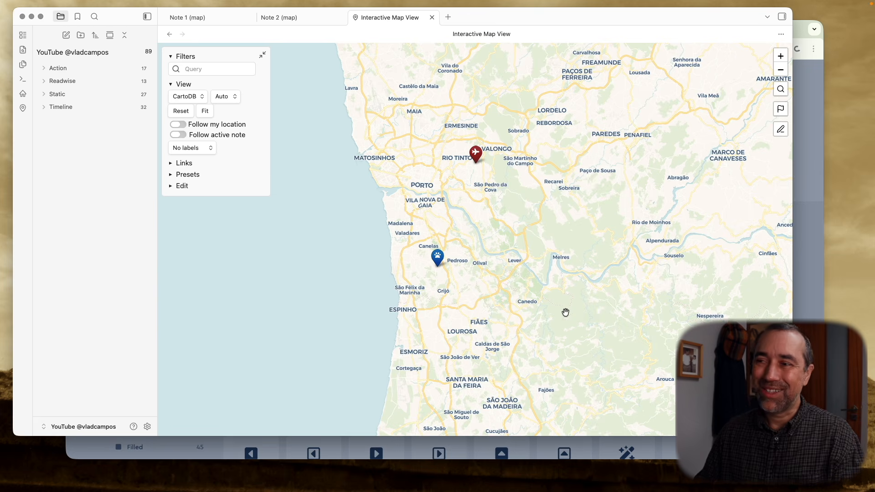